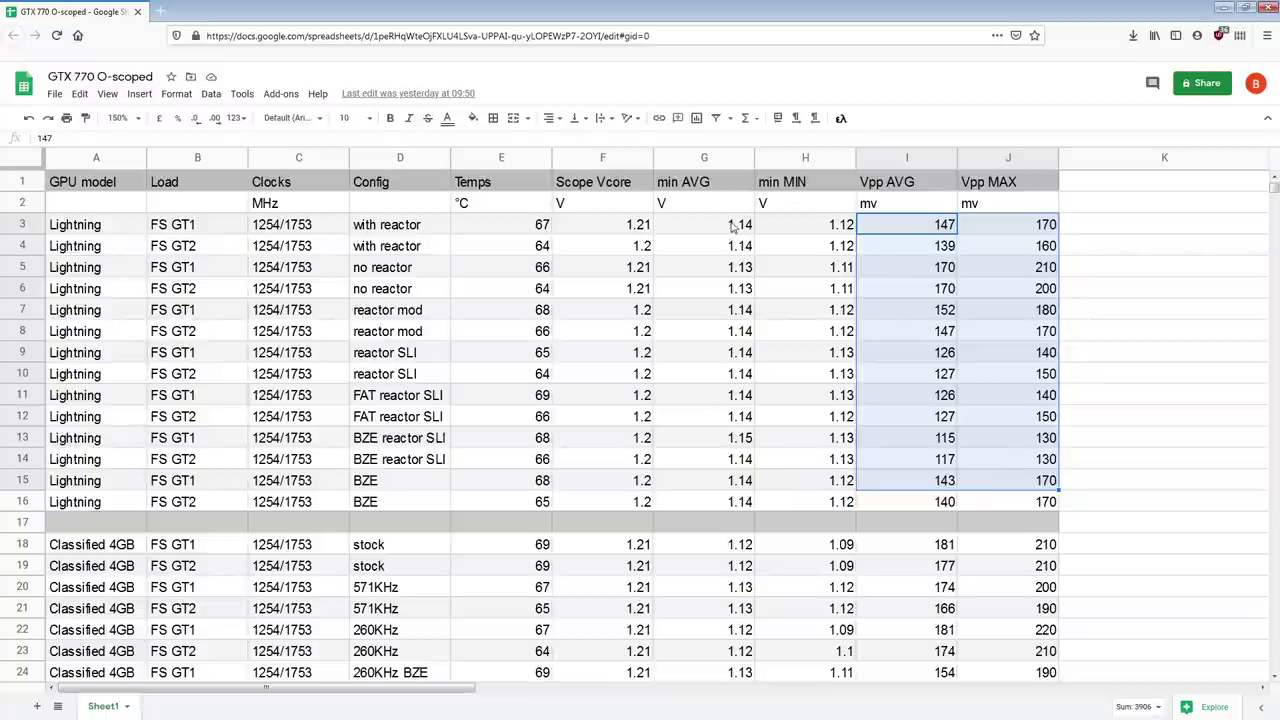
Step: Examine the Lightning's Scope Vcore, min AVG and min MIN voltages with and without the reactor, along with its FAT reactor SLI and BZE configurations
drag(636, 224, 845, 246)
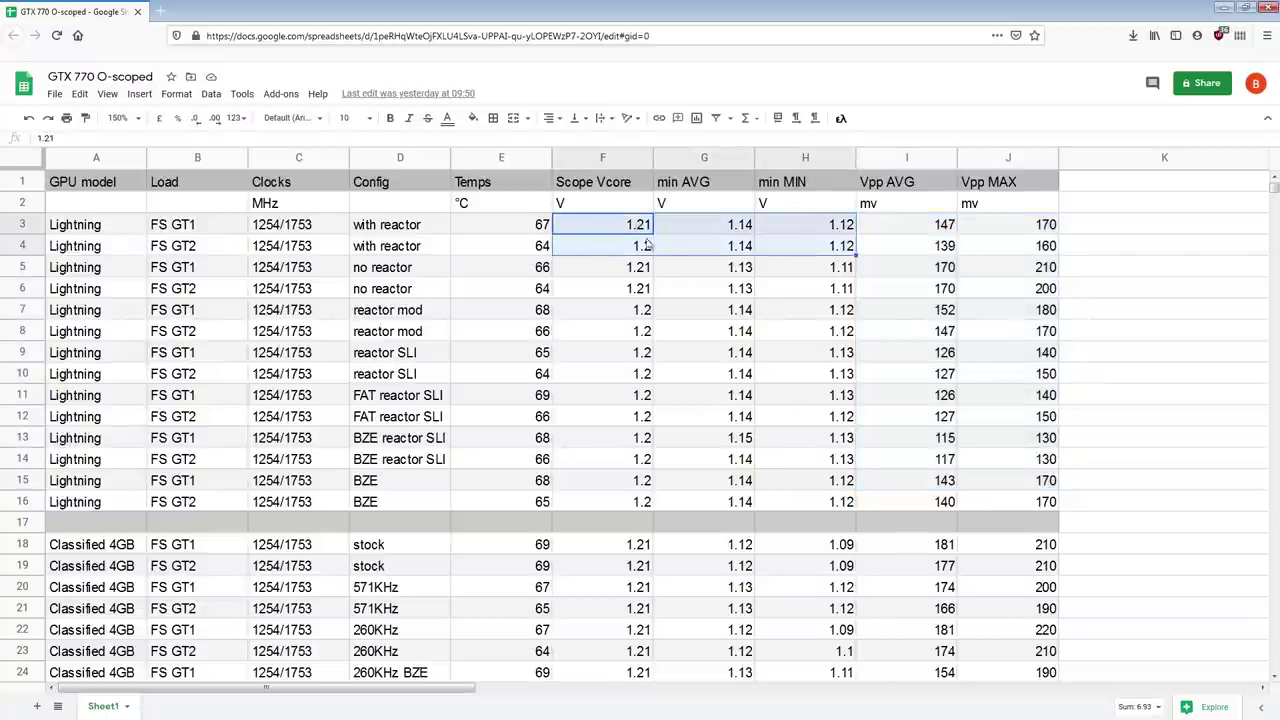
drag(715, 226, 741, 253)
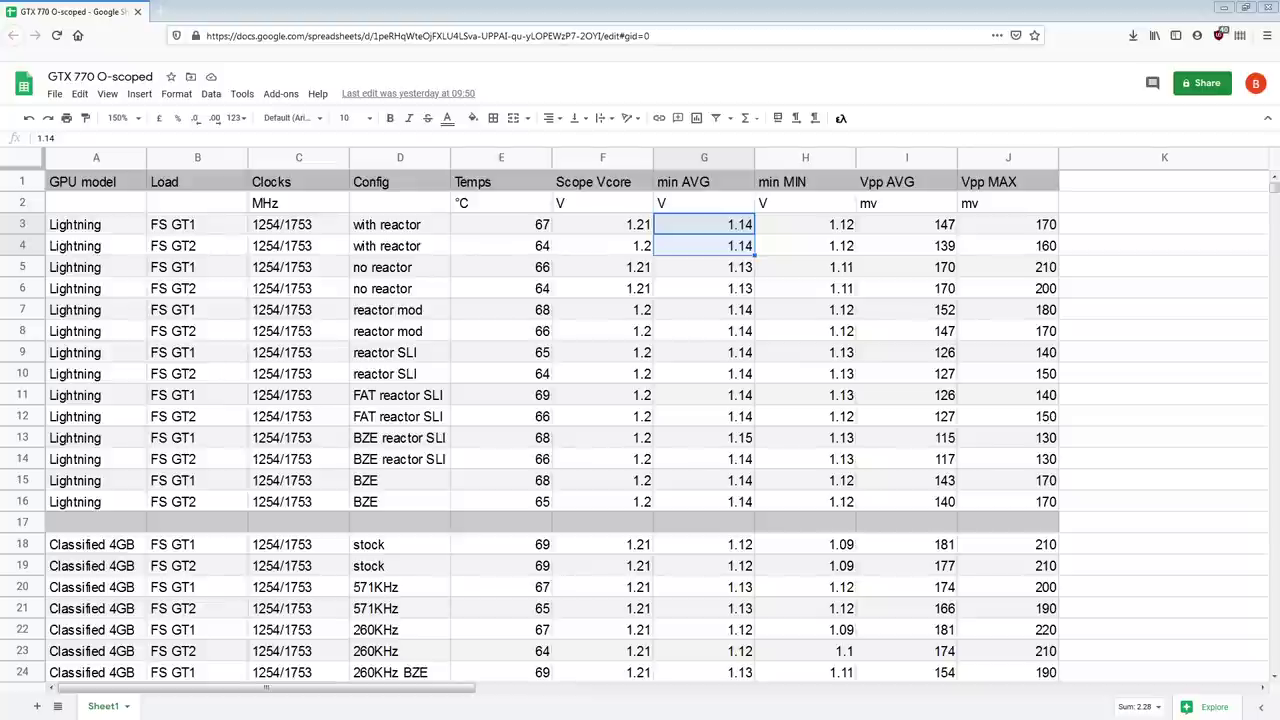
click(750, 270)
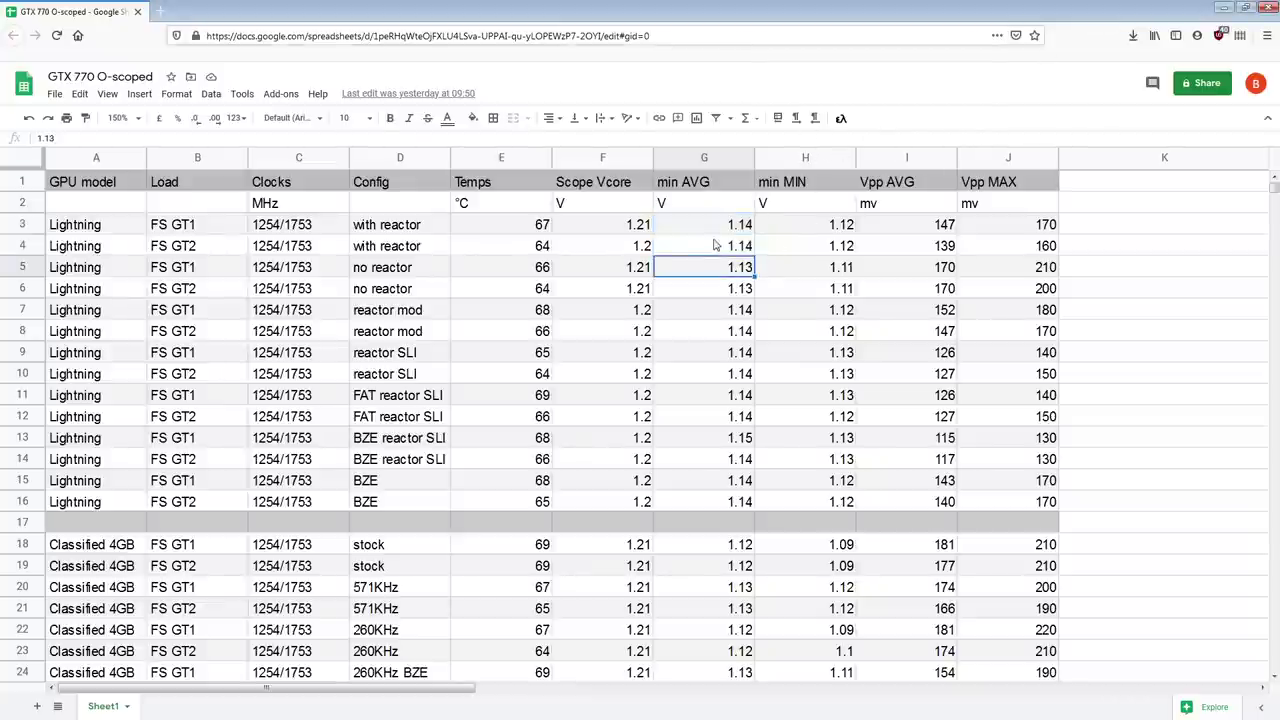
click(737, 232)
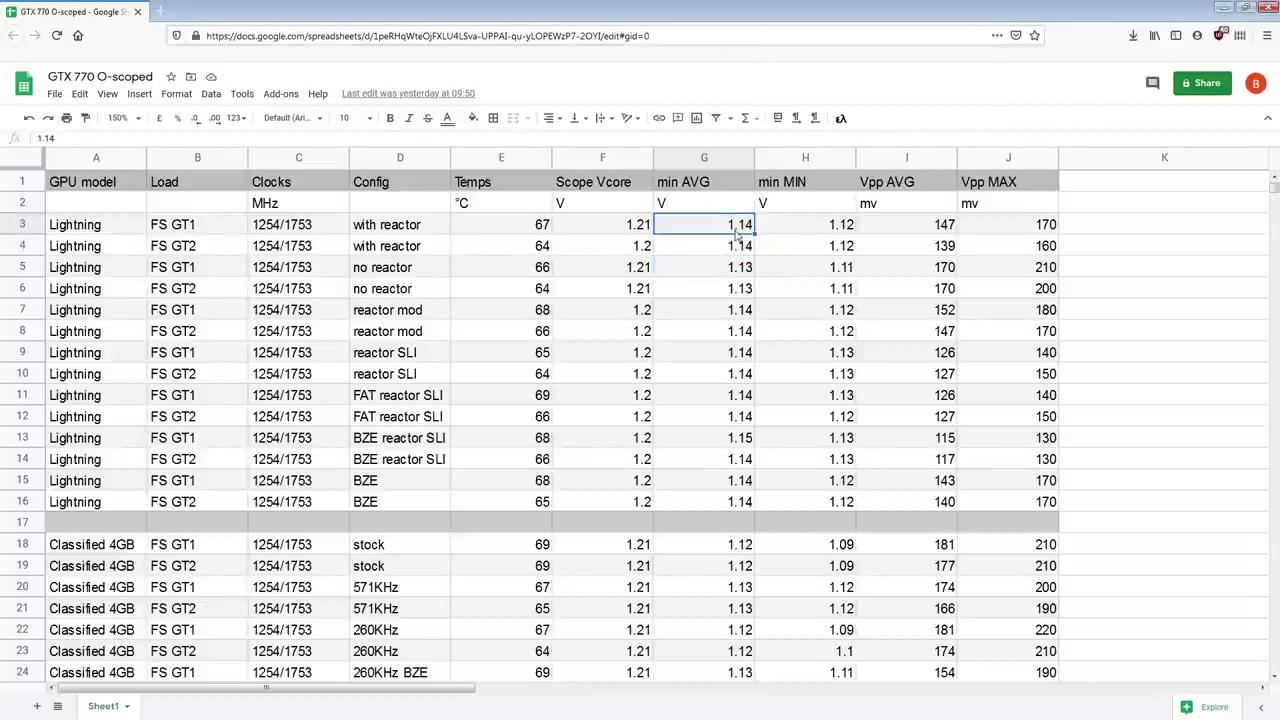
click(831, 234)
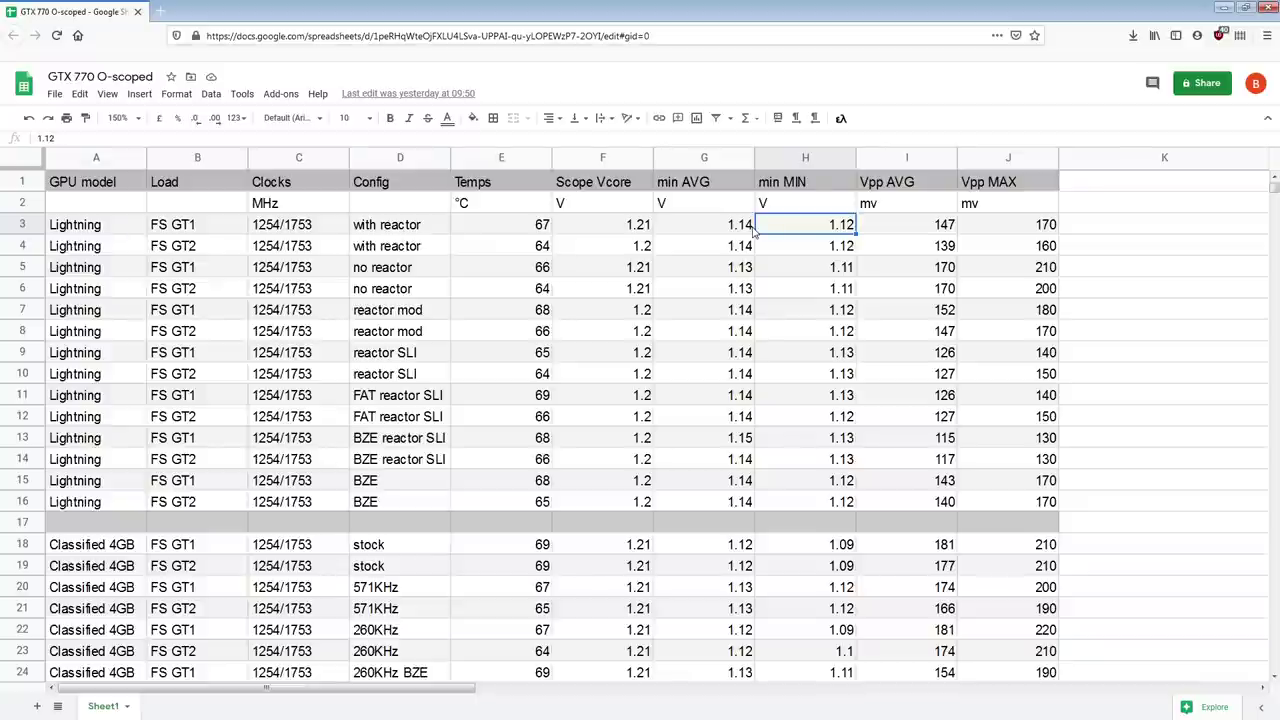
click(398, 398)
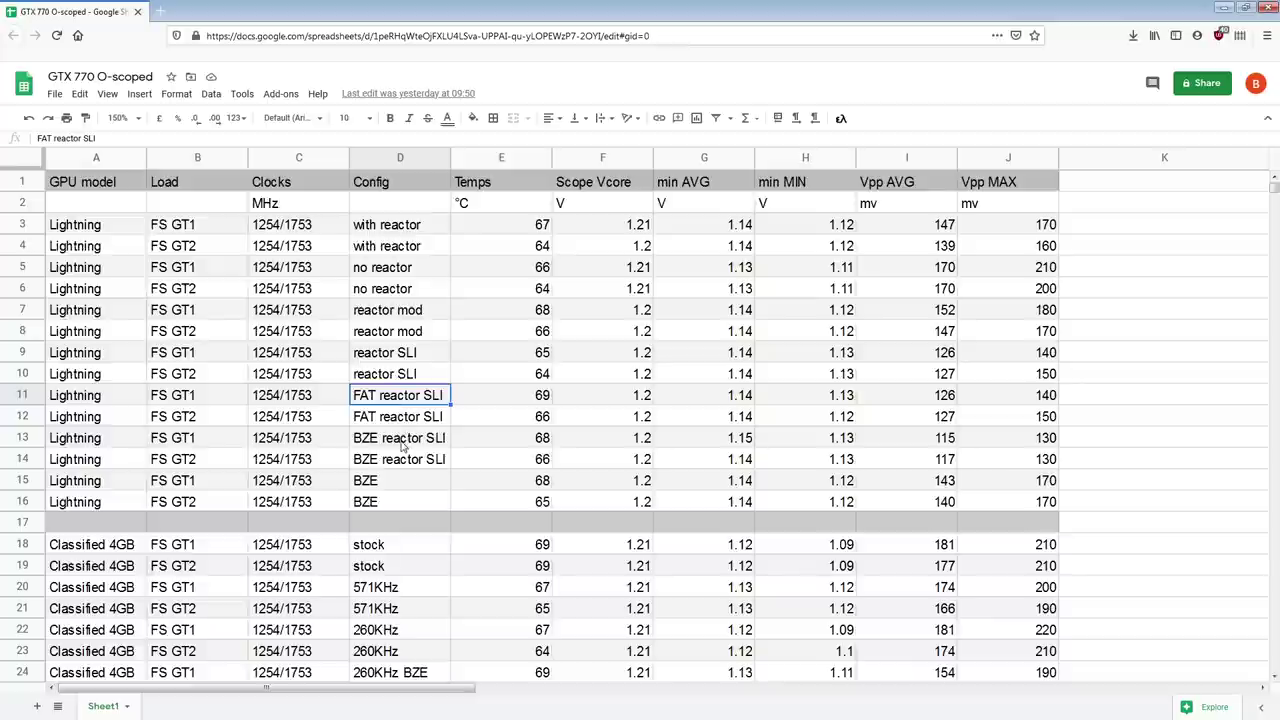
click(402, 446)
click(382, 484)
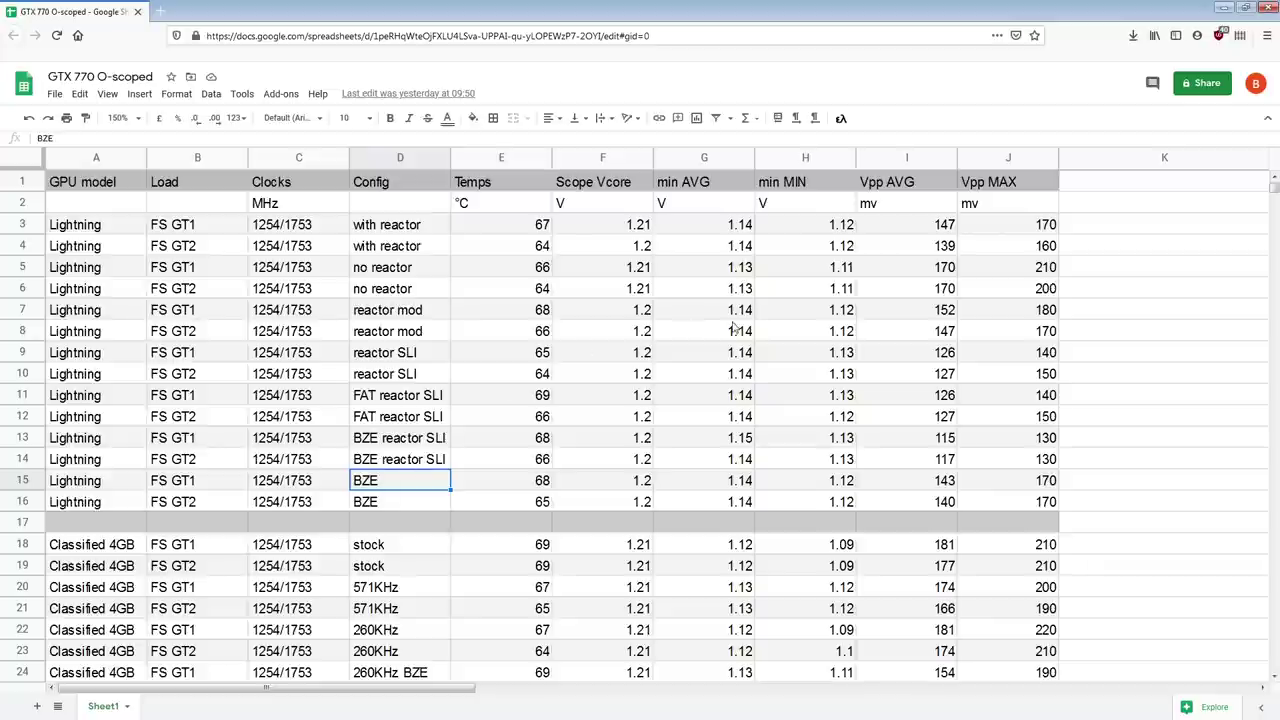
click(730, 230)
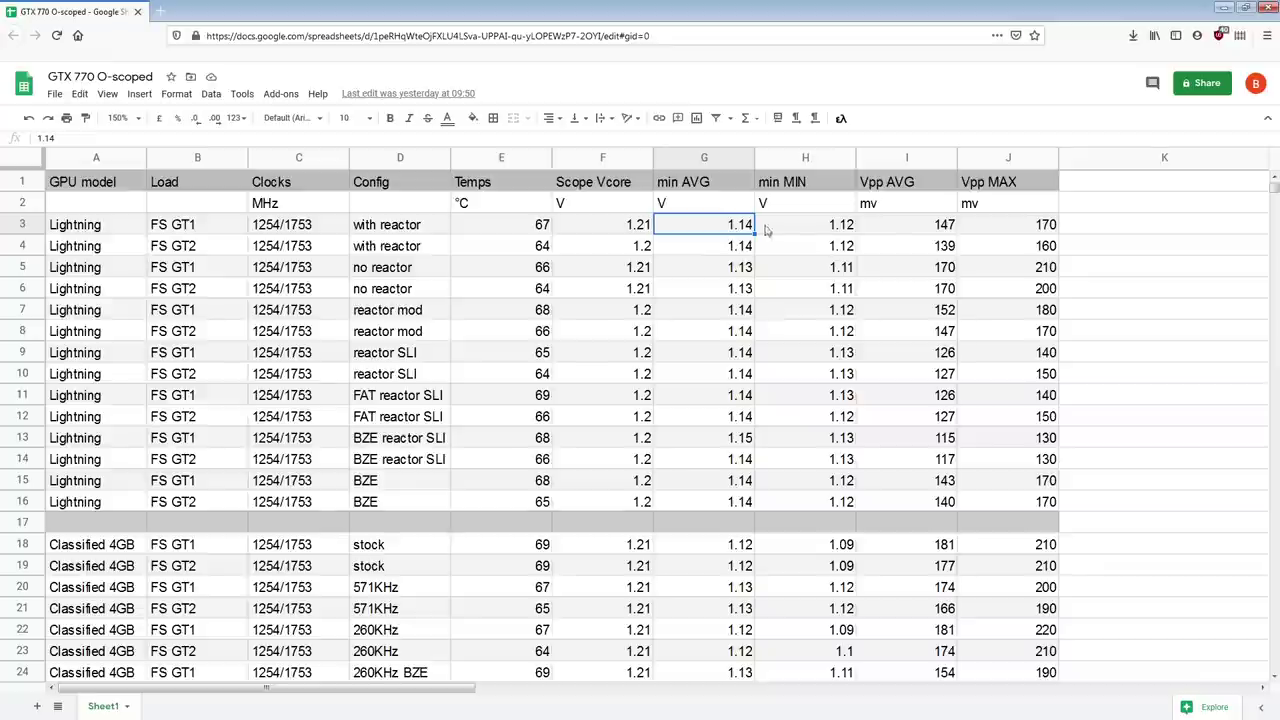
click(735, 268)
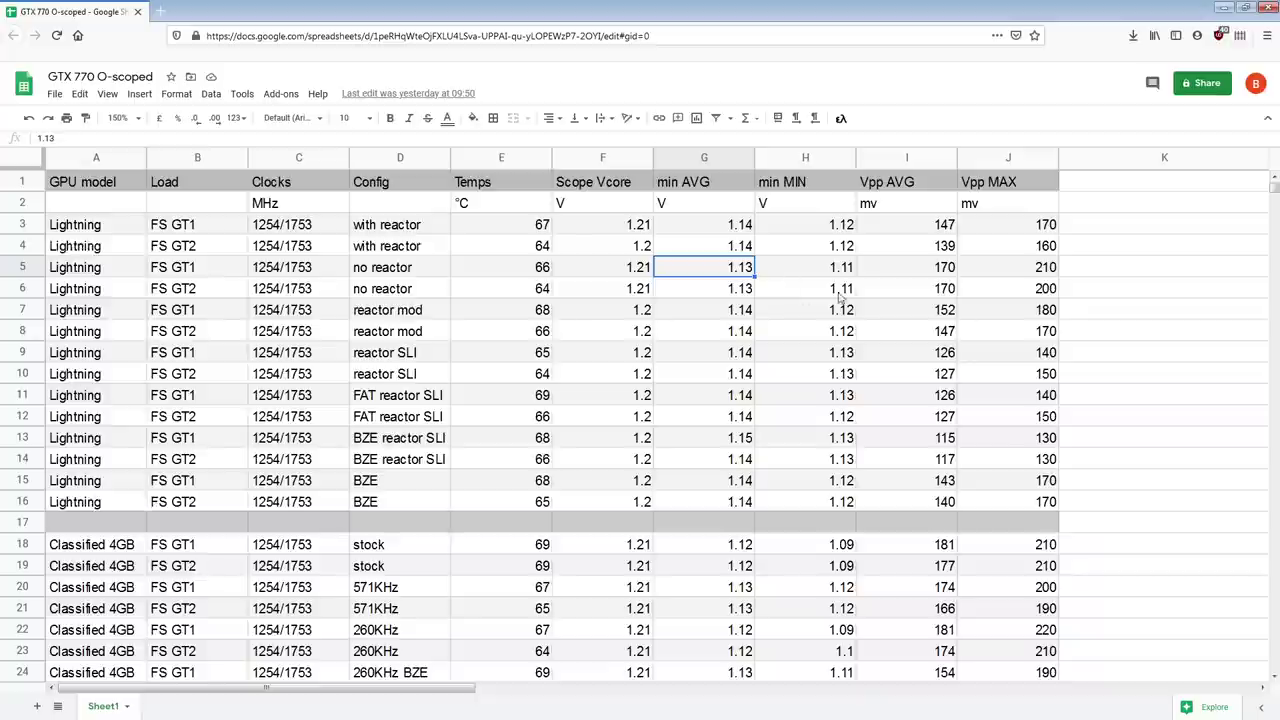
Step: Examine the stock Classified 4GB readings for Scope Vcore, min AVG, min MIN and temperature
scroll(872, 282, down, 2)
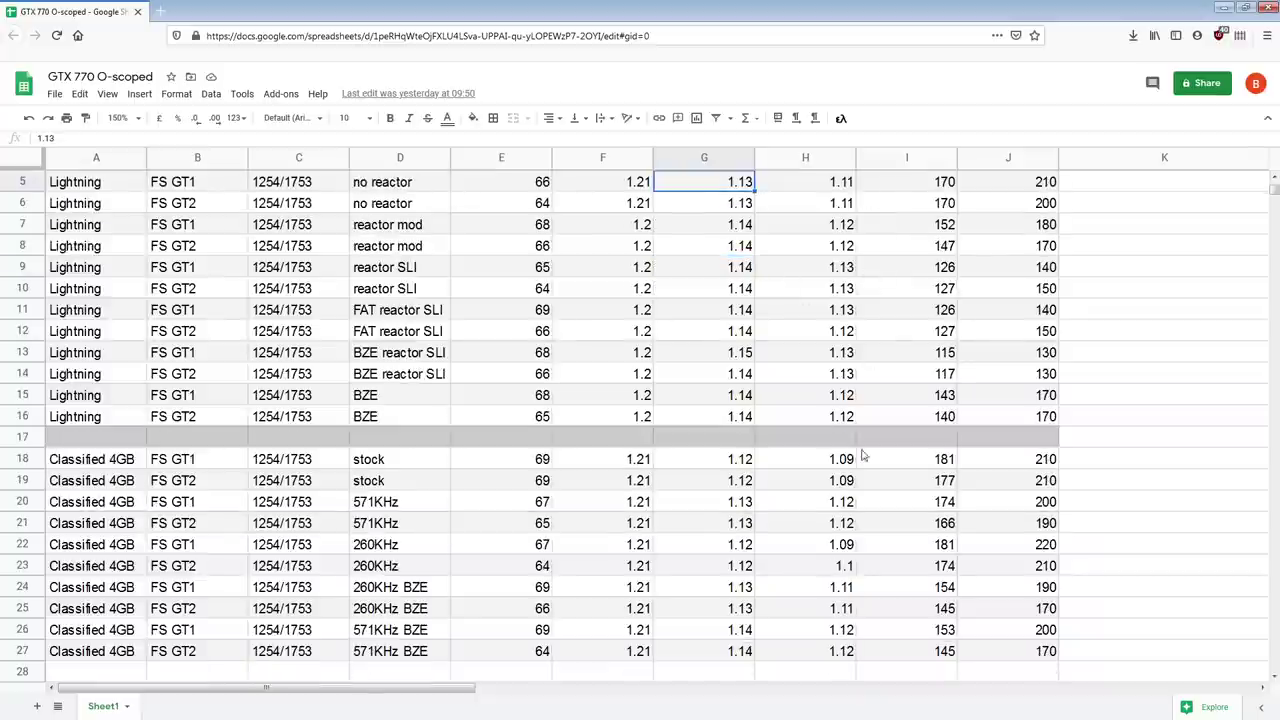
click(830, 458)
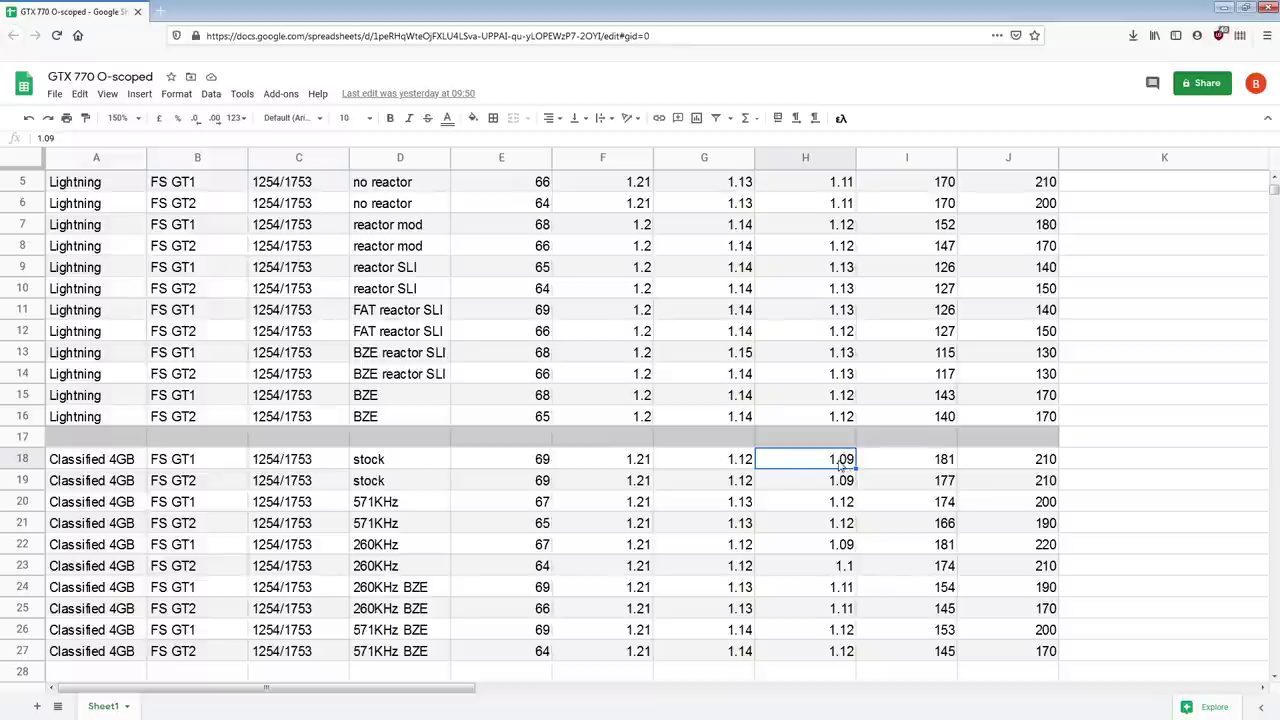
scroll(840, 466, up, 2)
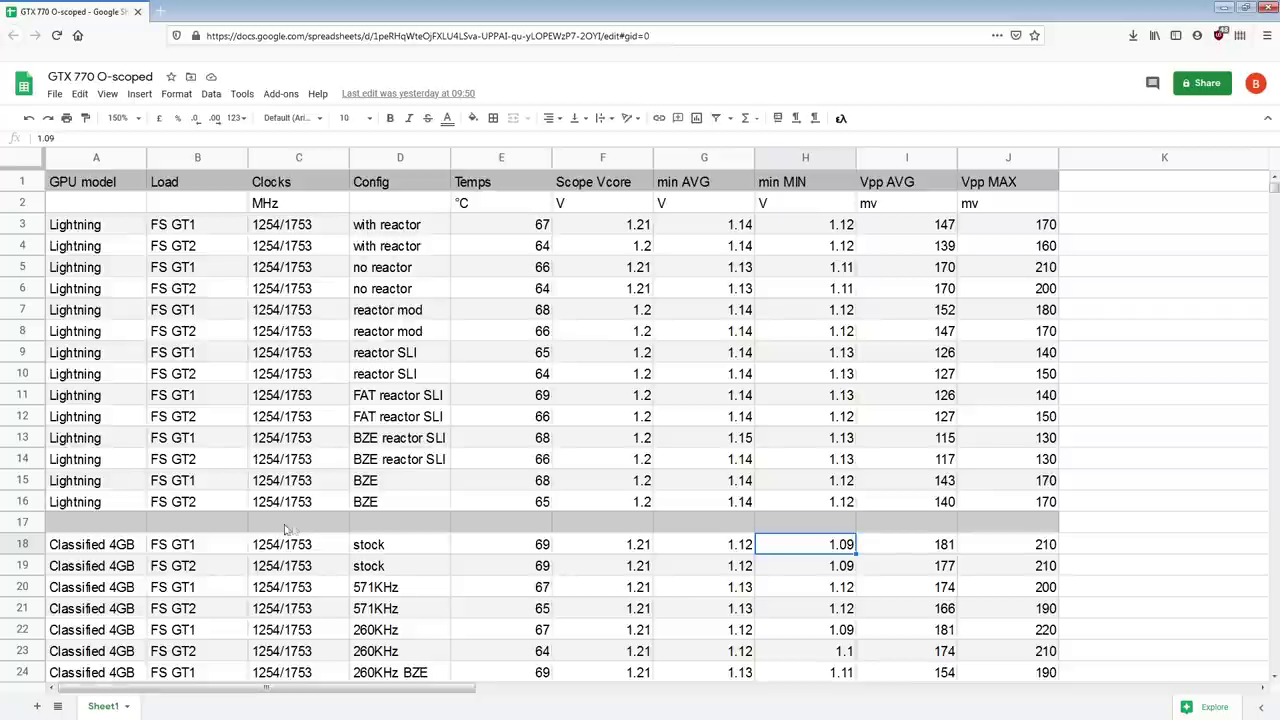
click(622, 550)
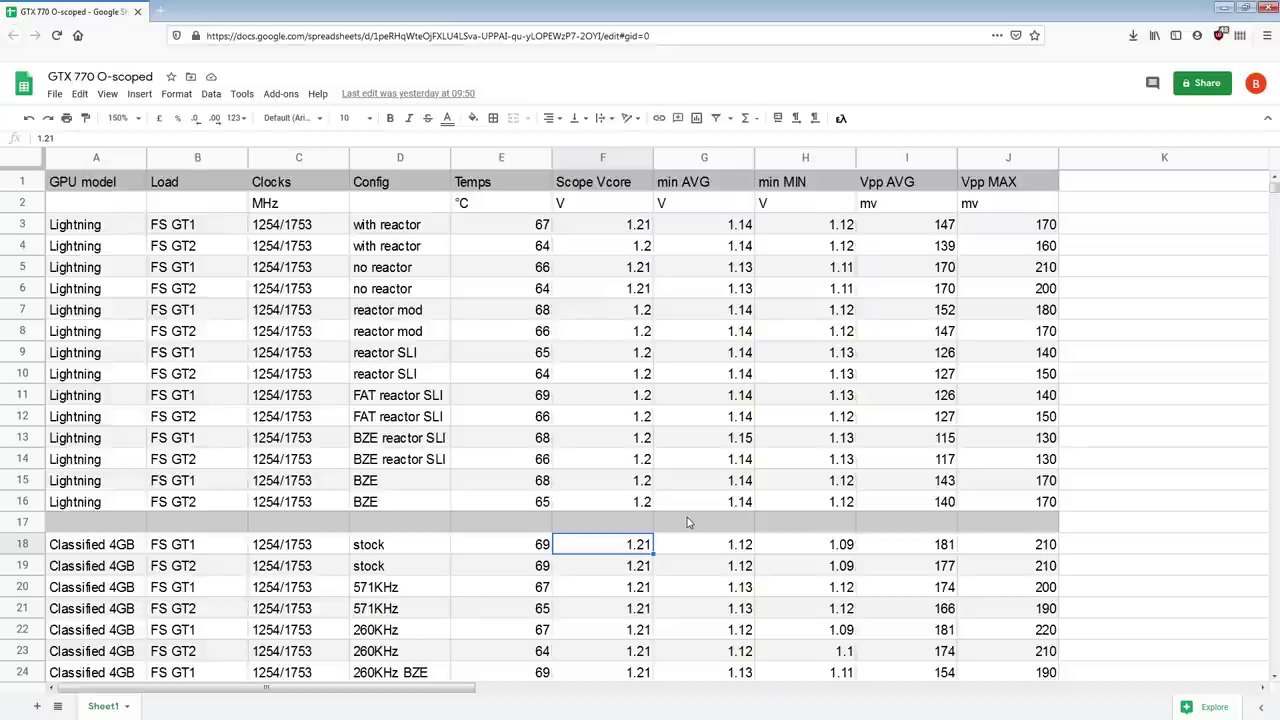
click(770, 545)
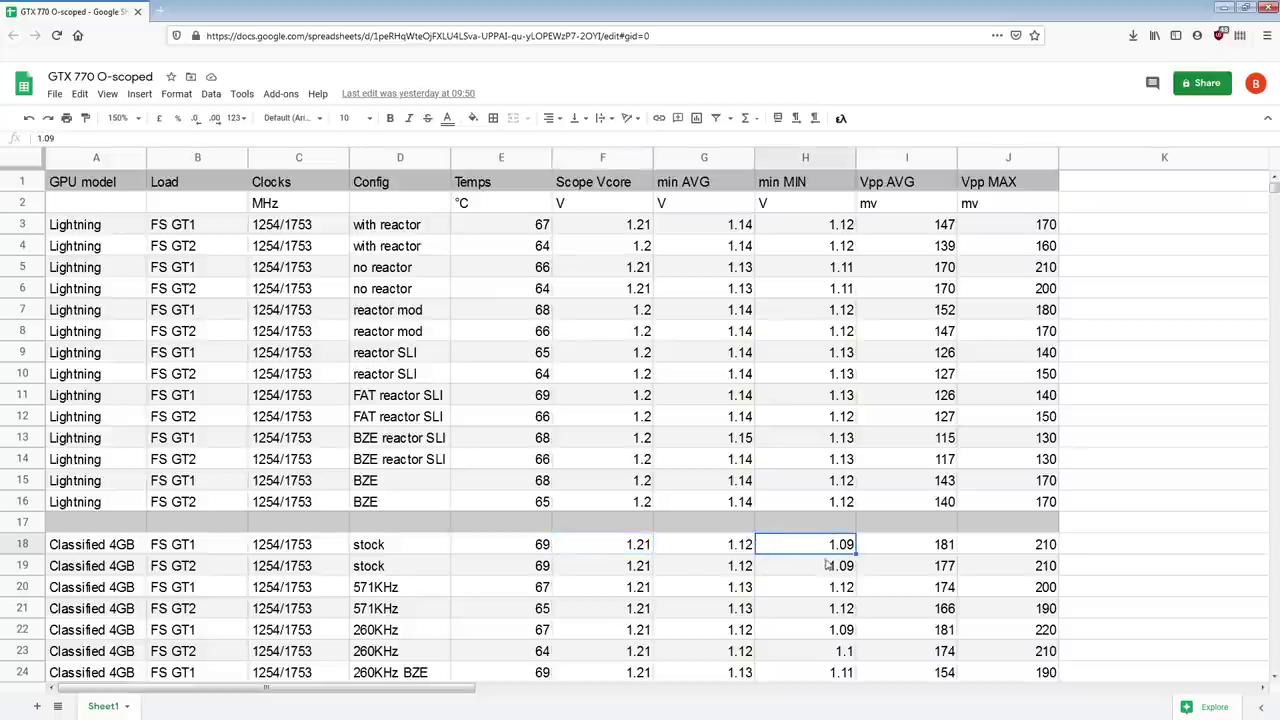
click(743, 540)
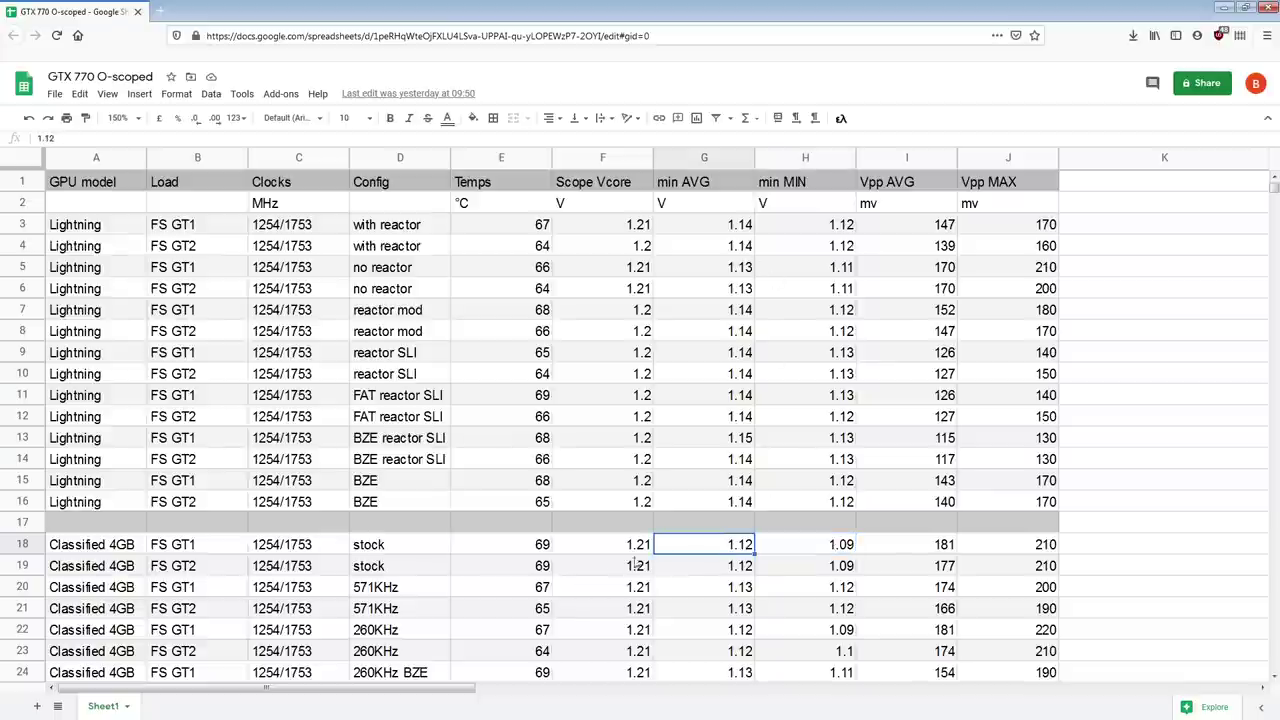
click(537, 561)
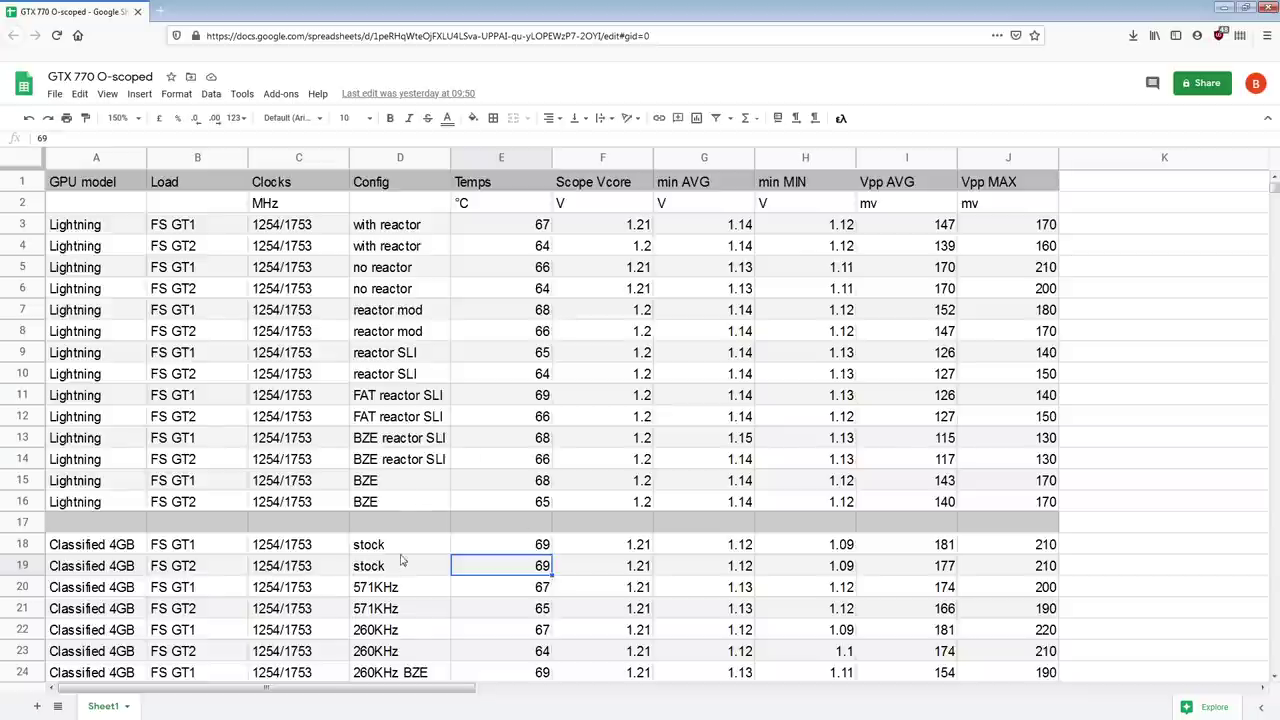
Step: Compare the Classified 4GB 571KHz min AVG and min MIN voltages with the Lightning's with-reactor and no-reactor rows
click(386, 594)
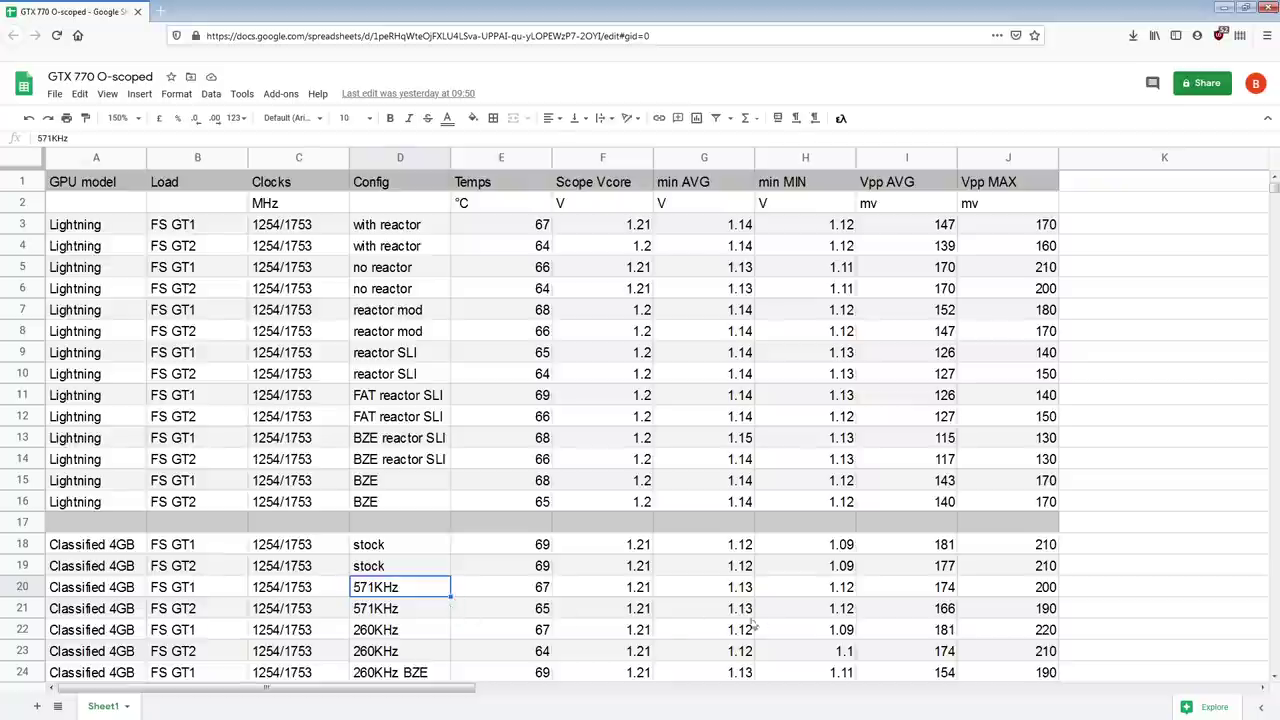
click(798, 592)
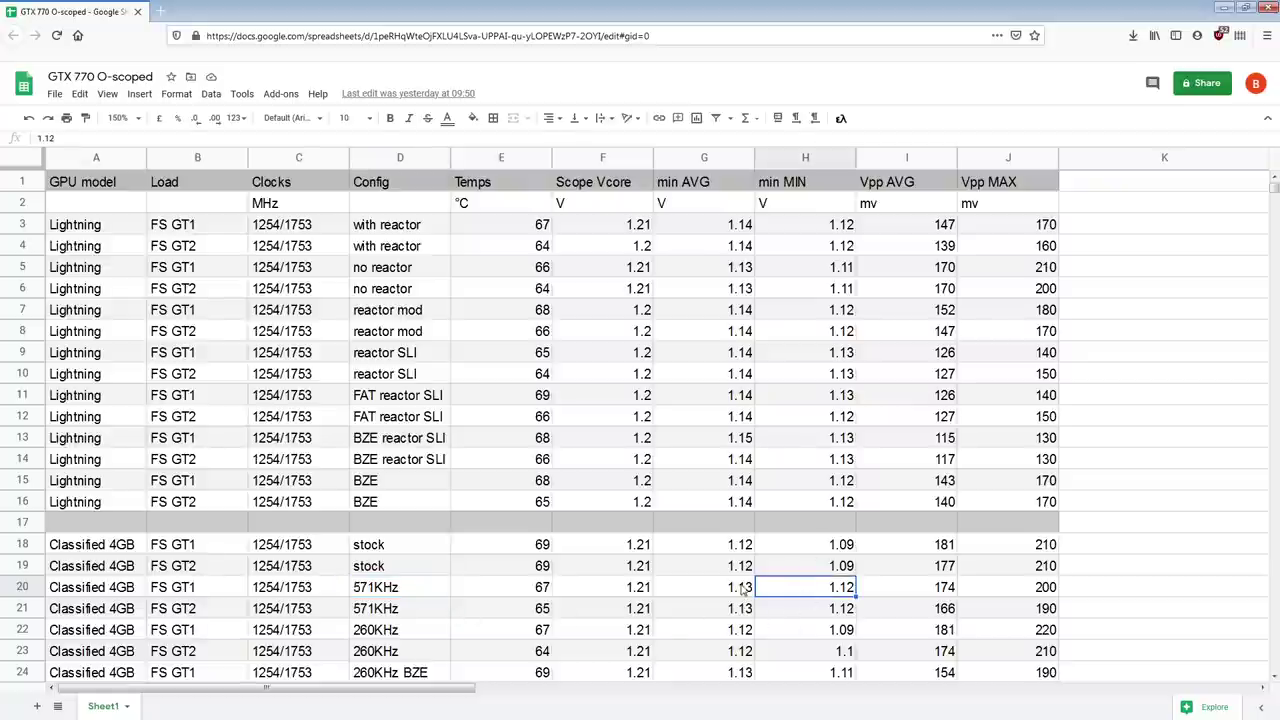
drag(744, 591, 834, 609)
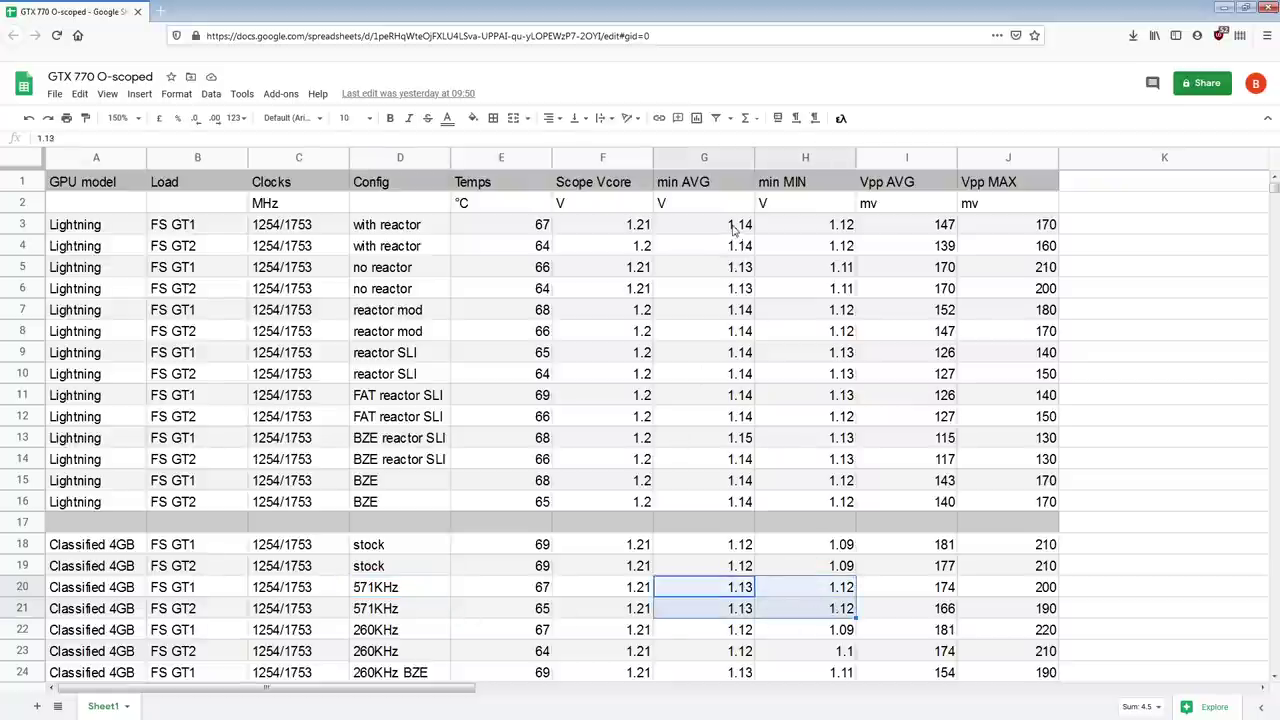
drag(736, 228, 814, 247)
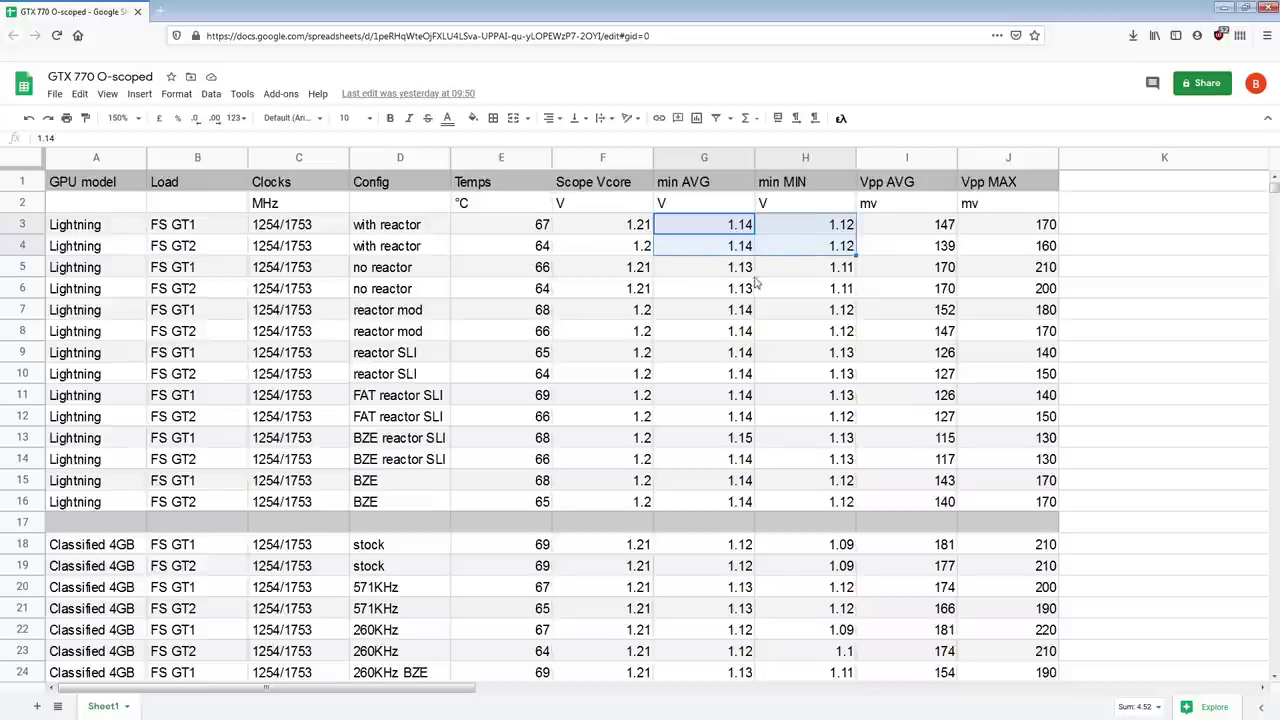
drag(715, 275, 727, 288)
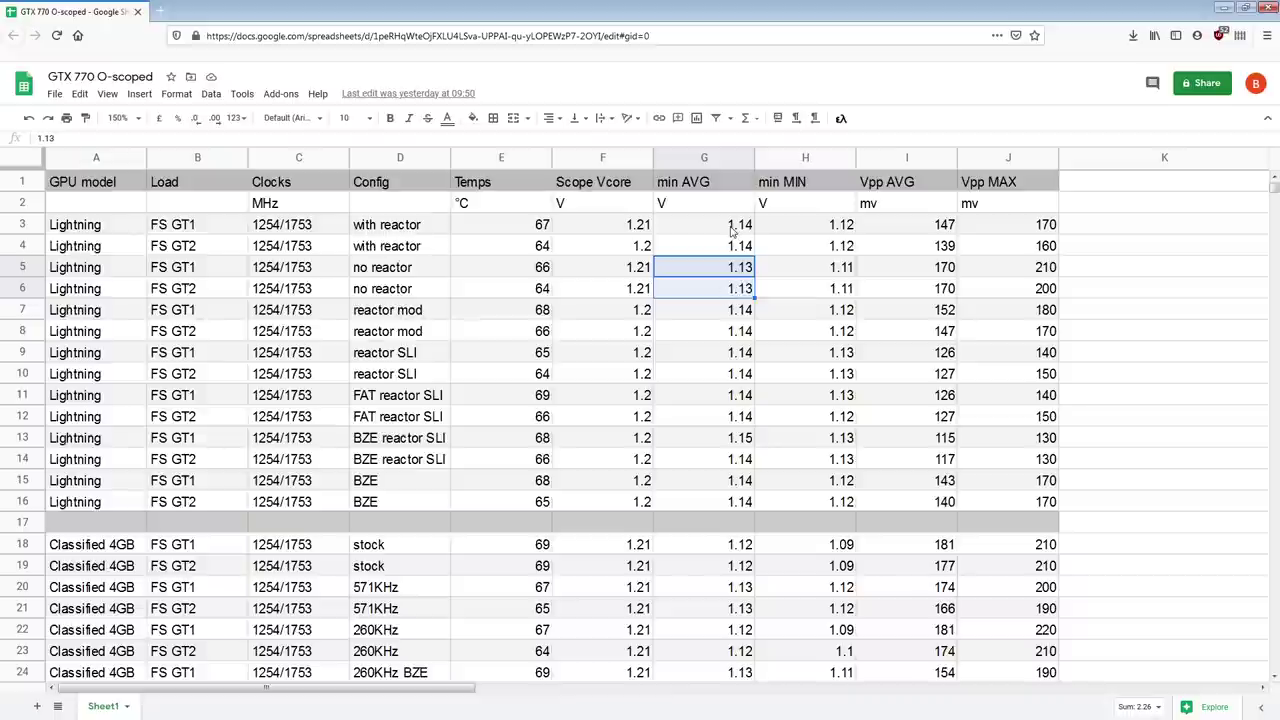
drag(828, 226, 830, 245)
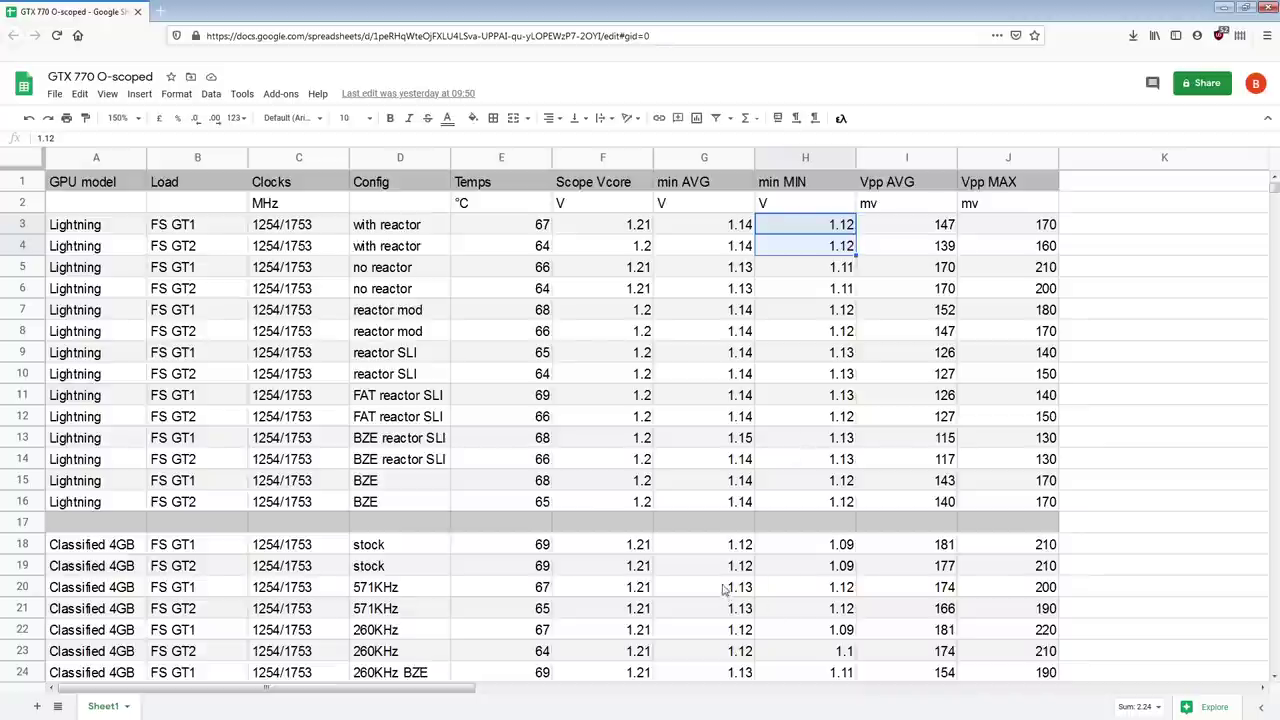
drag(726, 596, 772, 616)
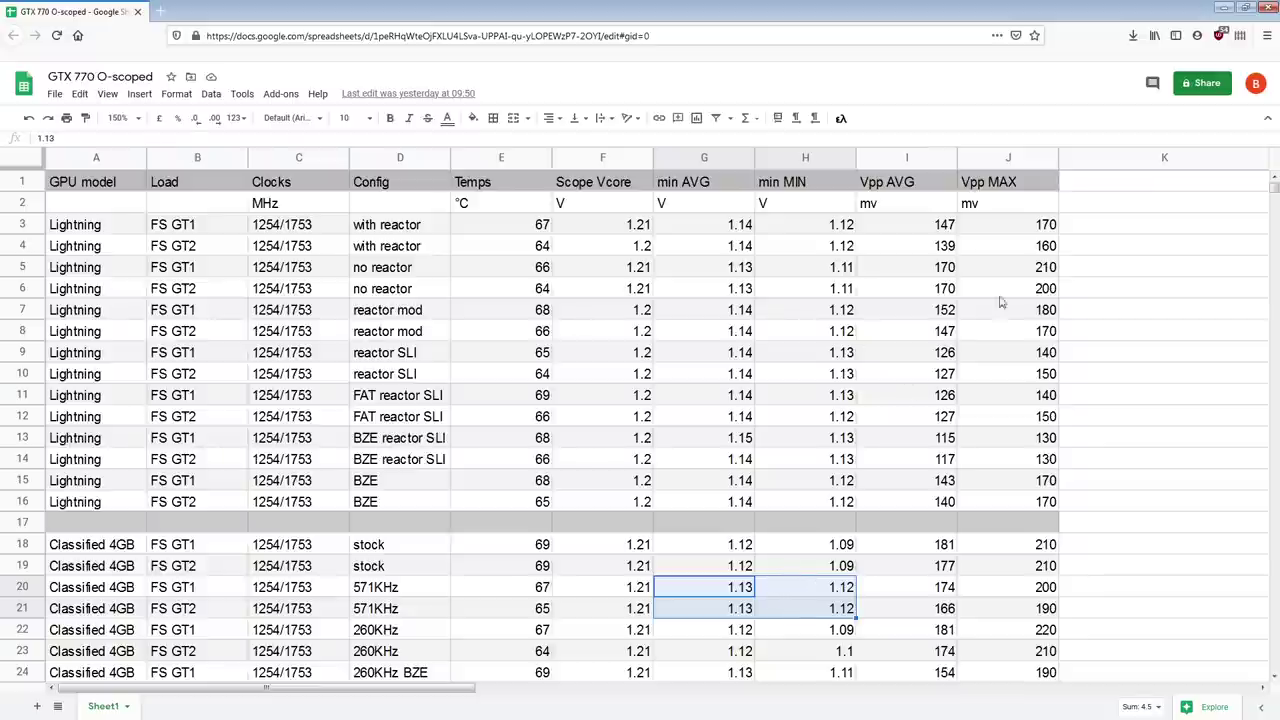
drag(1040, 288, 1040, 268)
click(860, 275)
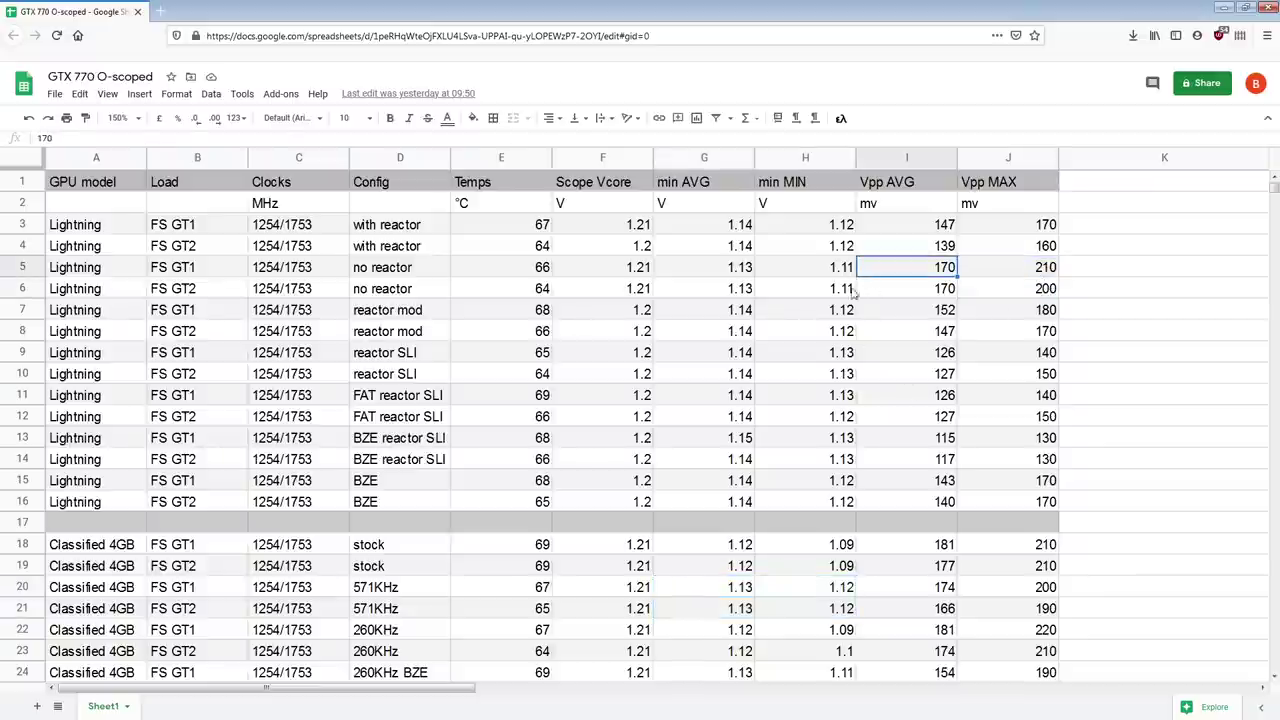
drag(821, 590, 748, 608)
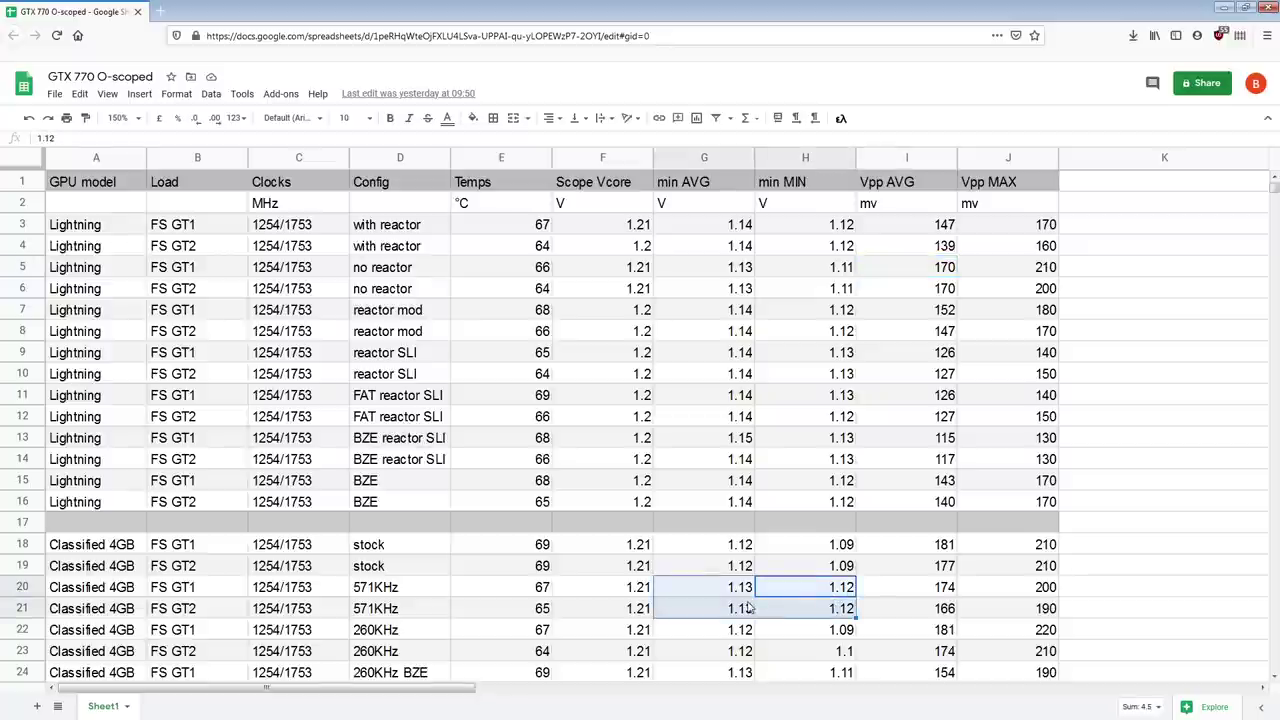
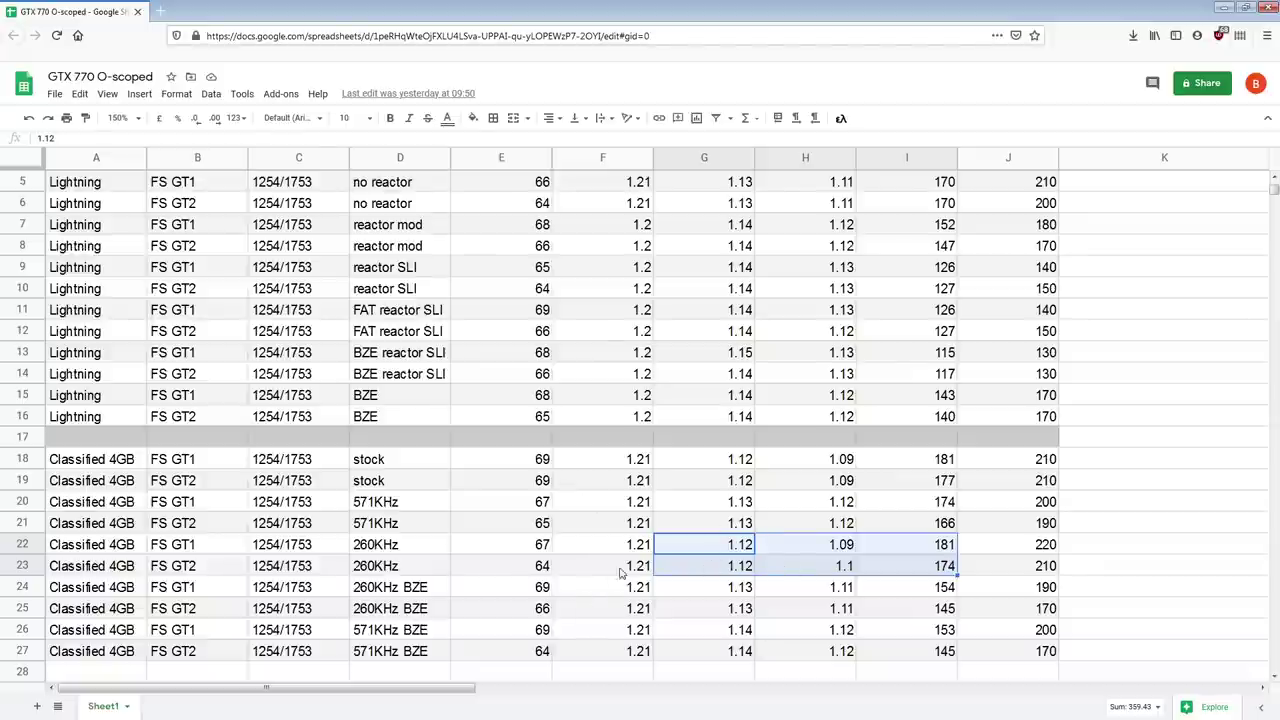
Step: Examine the Classified 4GB 260KHz rows' Vcore, minimum voltages, Vpp MAX and Vpp AVG, comparing the minimum voltages with the stock rows
click(410, 547)
shift+click(410, 564)
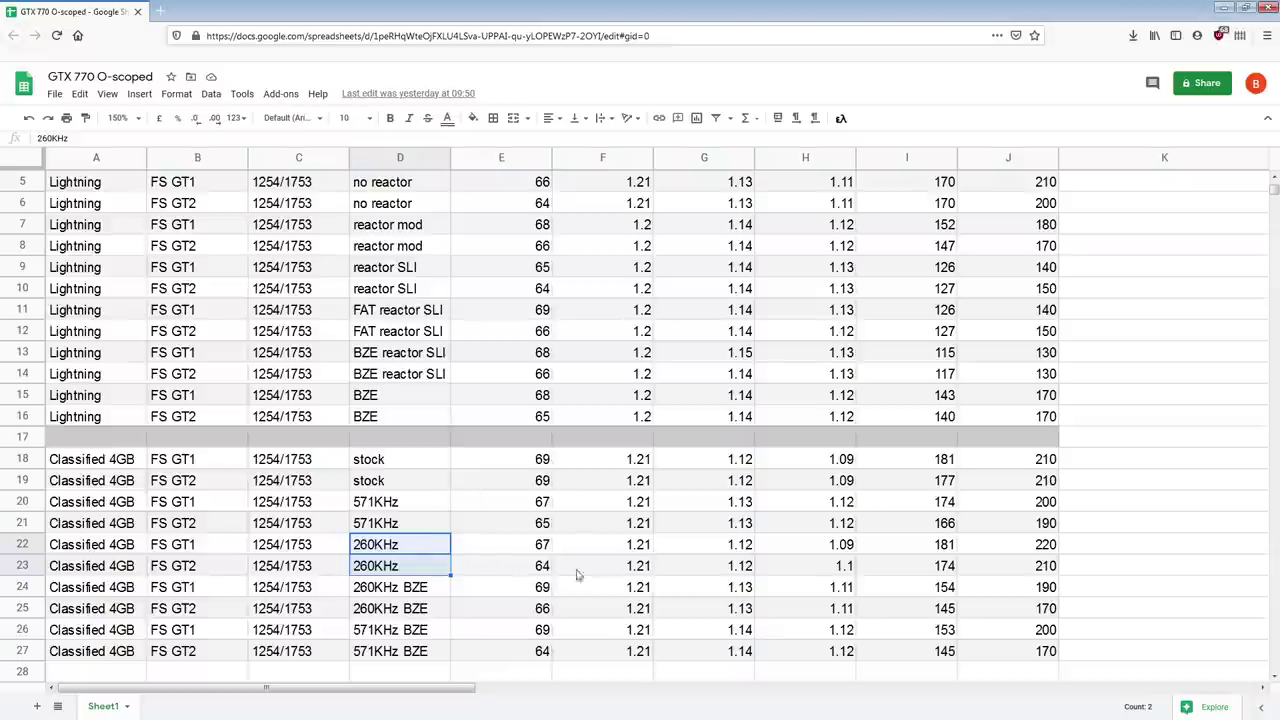
drag(642, 556, 640, 572)
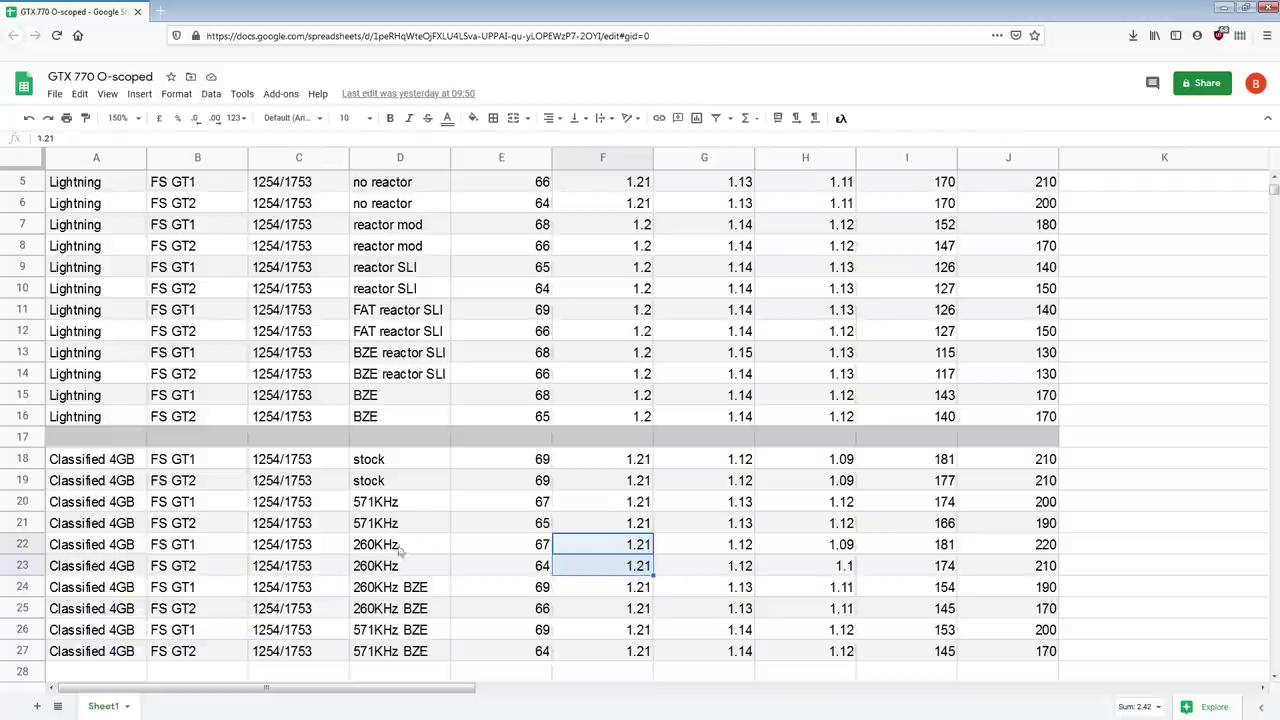
drag(382, 550, 383, 563)
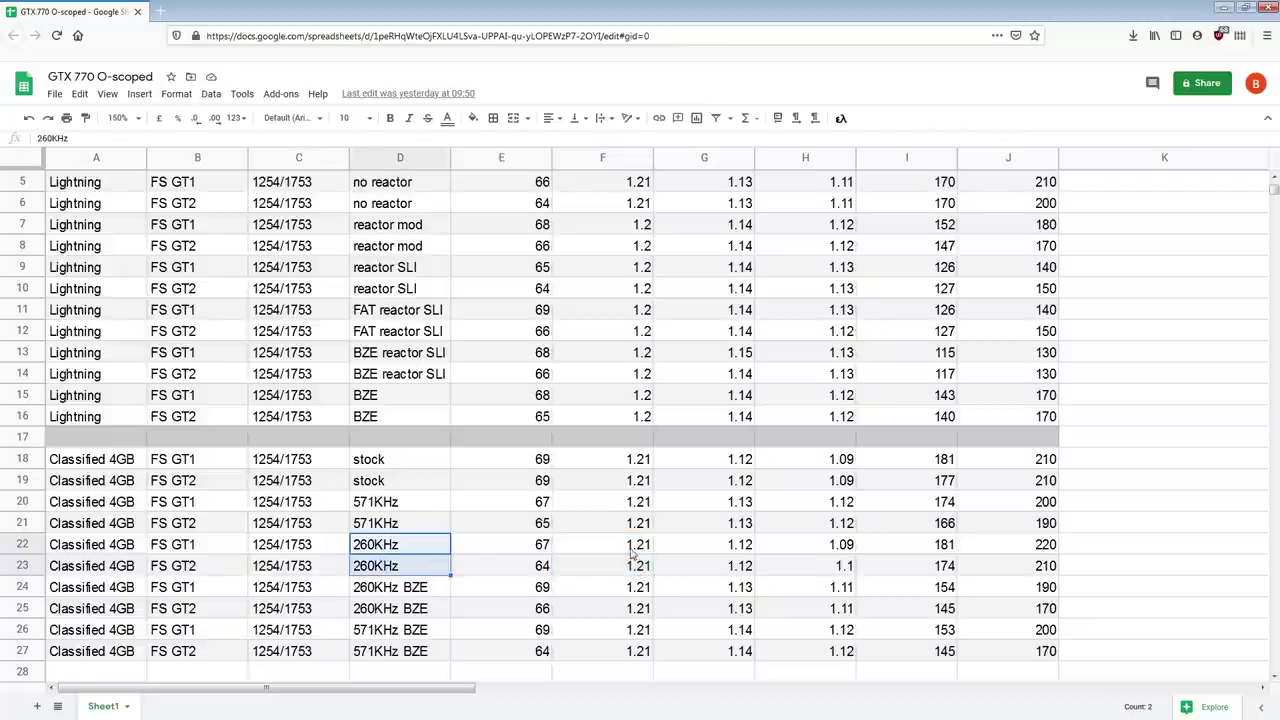
drag(630, 552, 631, 569)
drag(740, 546, 846, 567)
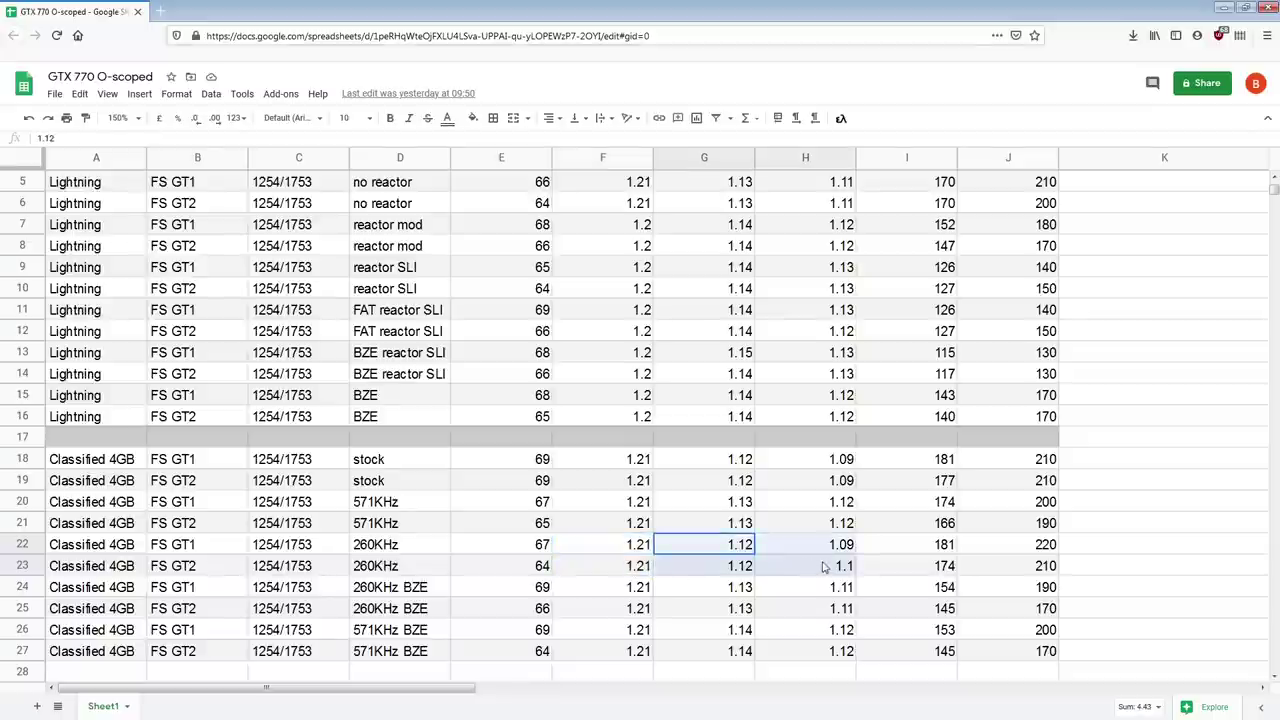
drag(748, 460, 836, 493)
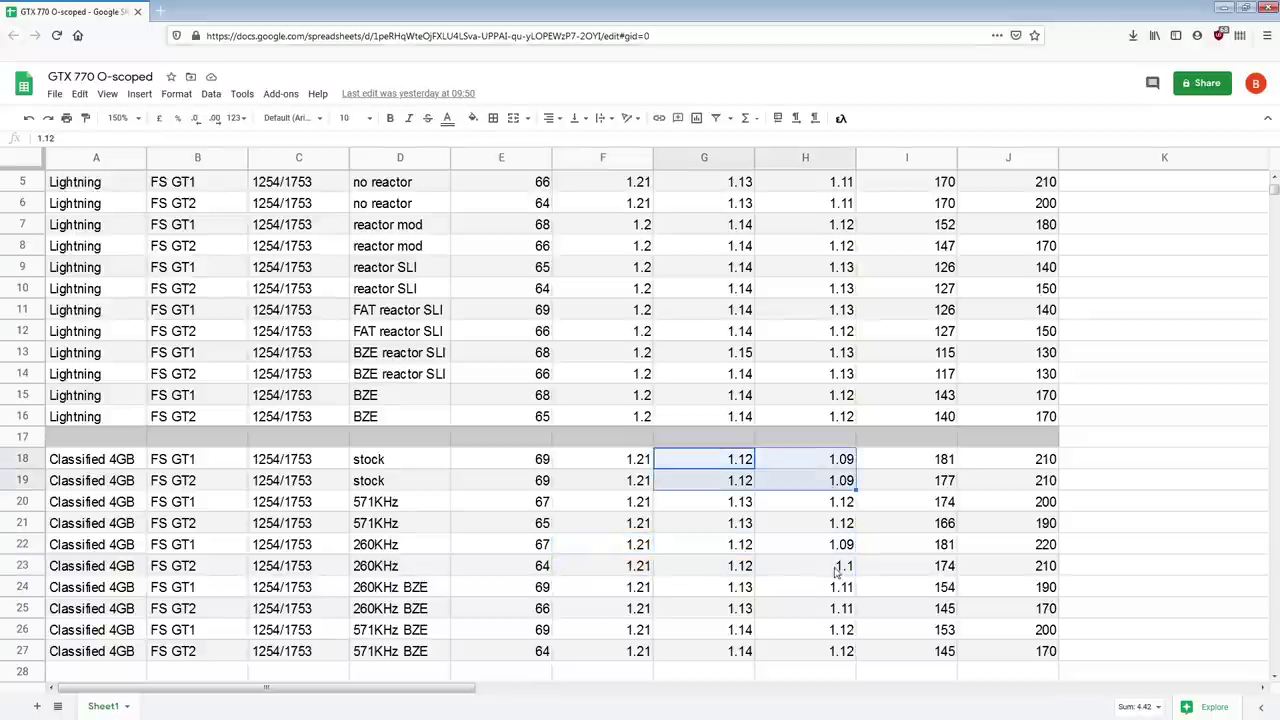
drag(836, 572, 745, 567)
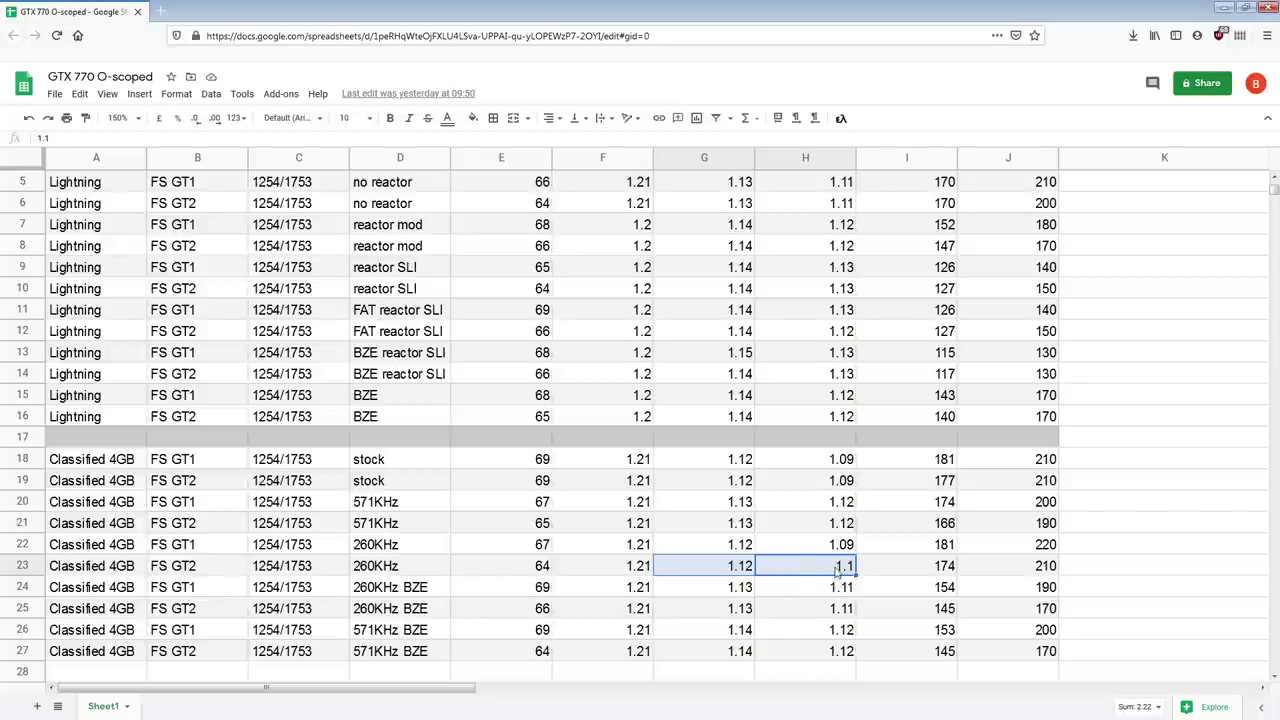
drag(1020, 556, 1032, 573)
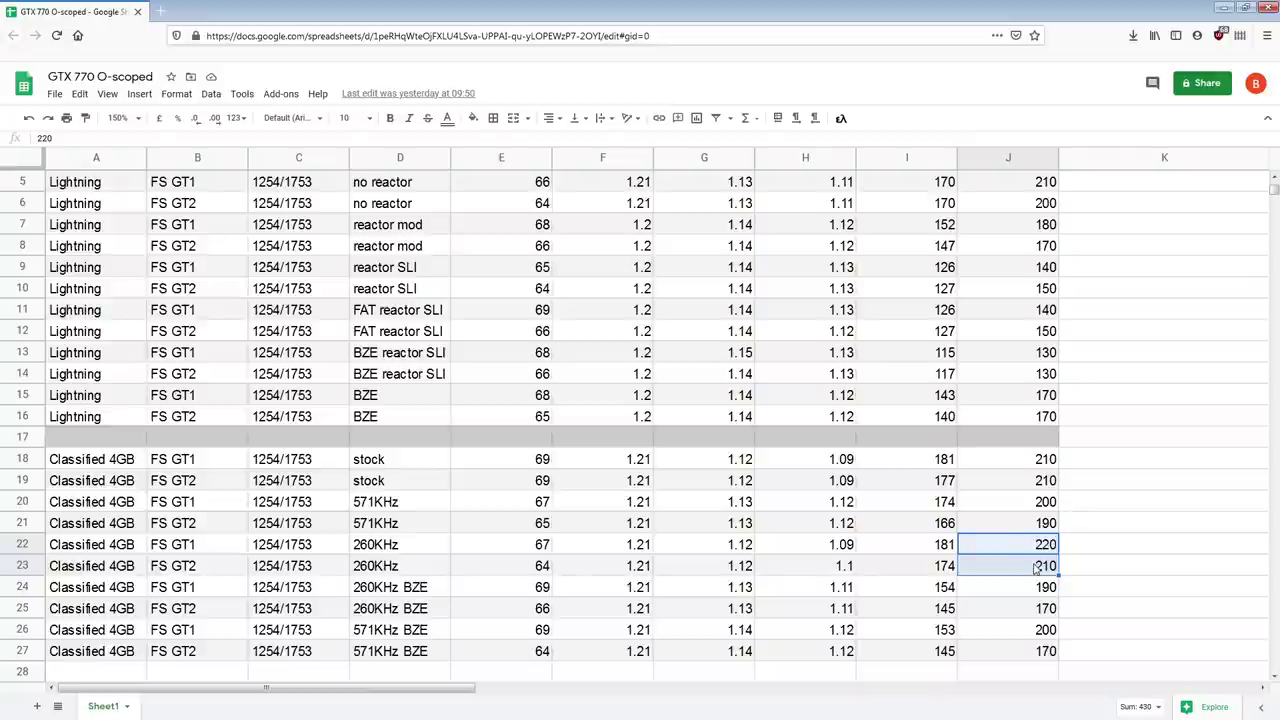
click(1046, 550)
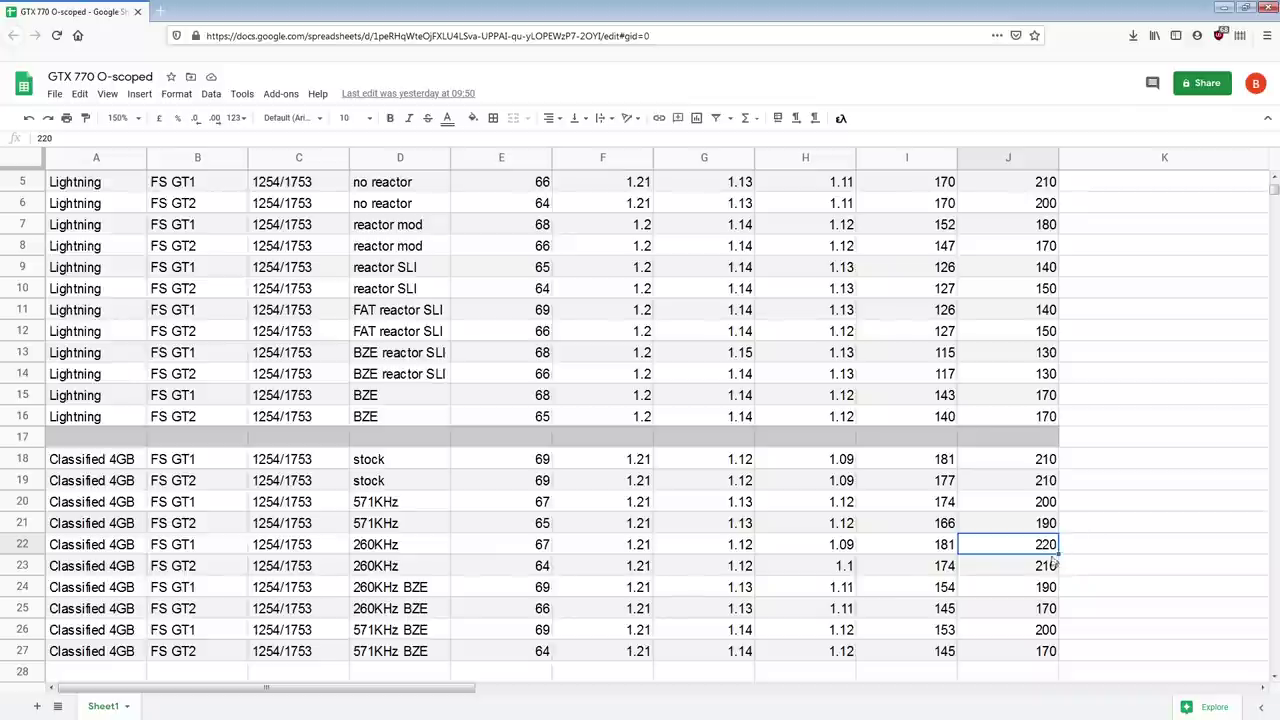
click(951, 541)
drag(949, 540, 955, 567)
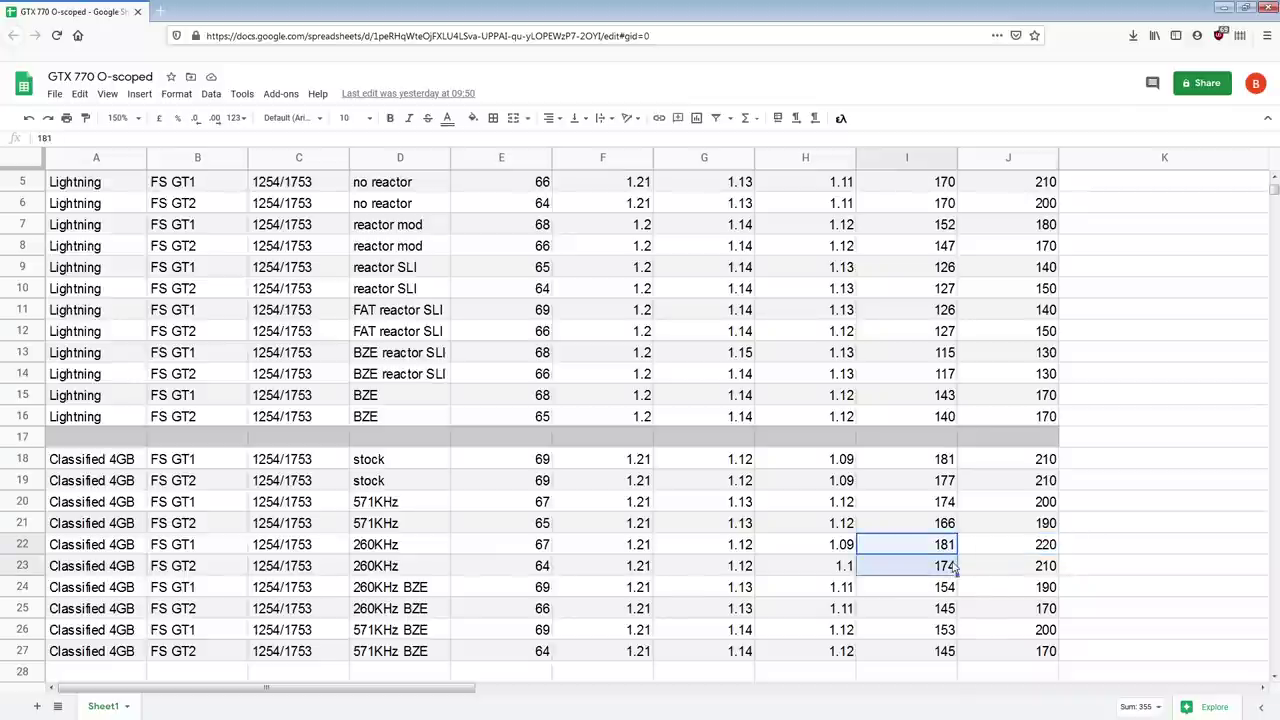
Step: Examine the Classified 4GB 260KHz FS GT1 Vpp MAX and the 260KHz and 260KHz BZE configuration labels
click(1050, 549)
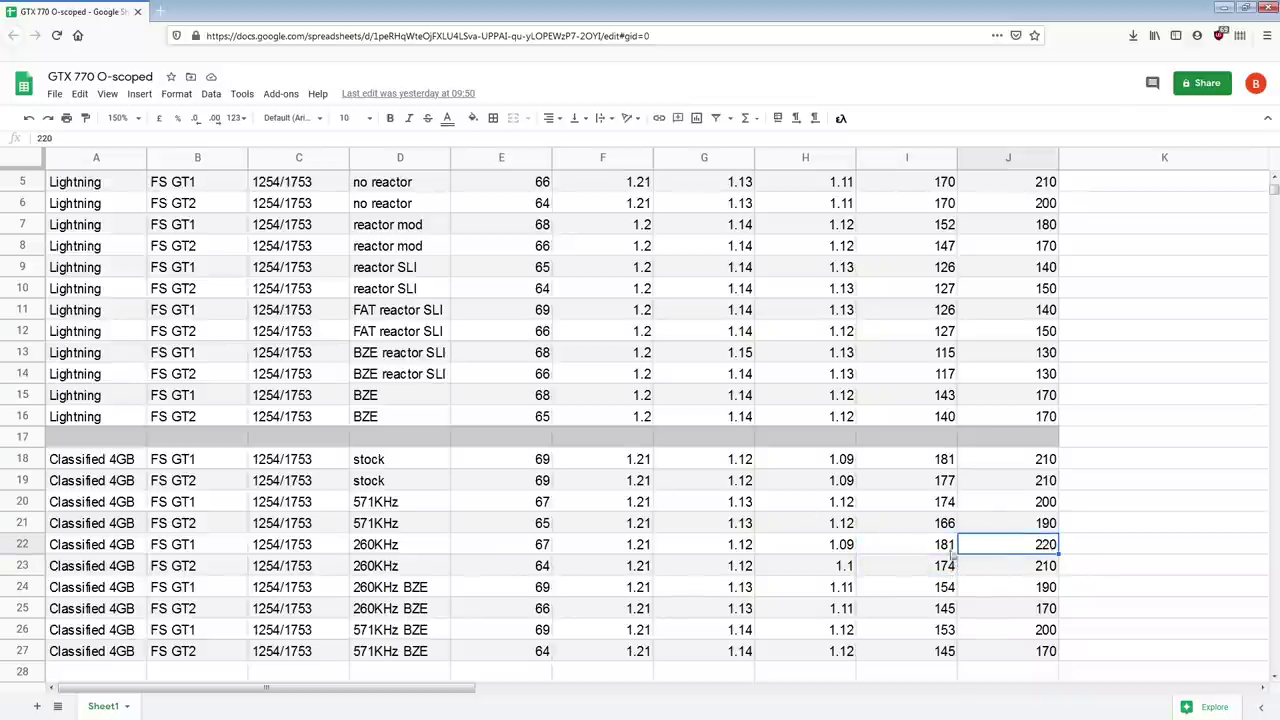
drag(412, 552, 418, 572)
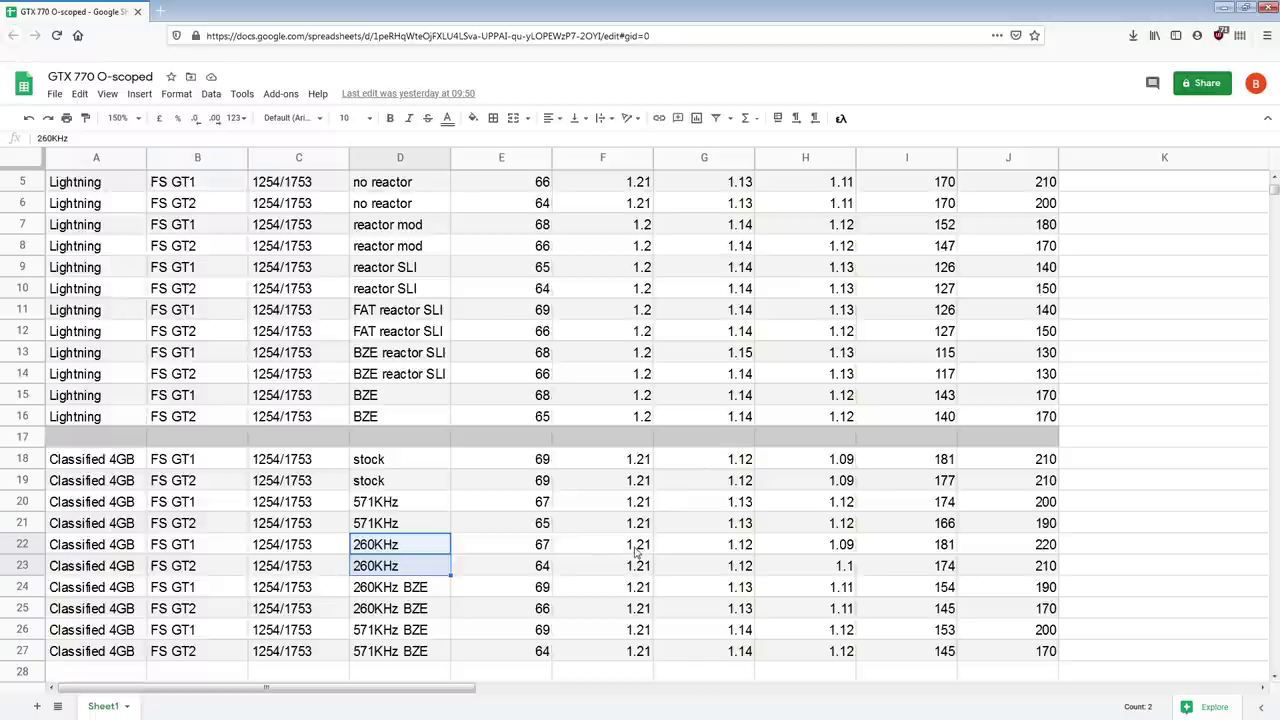
click(390, 590)
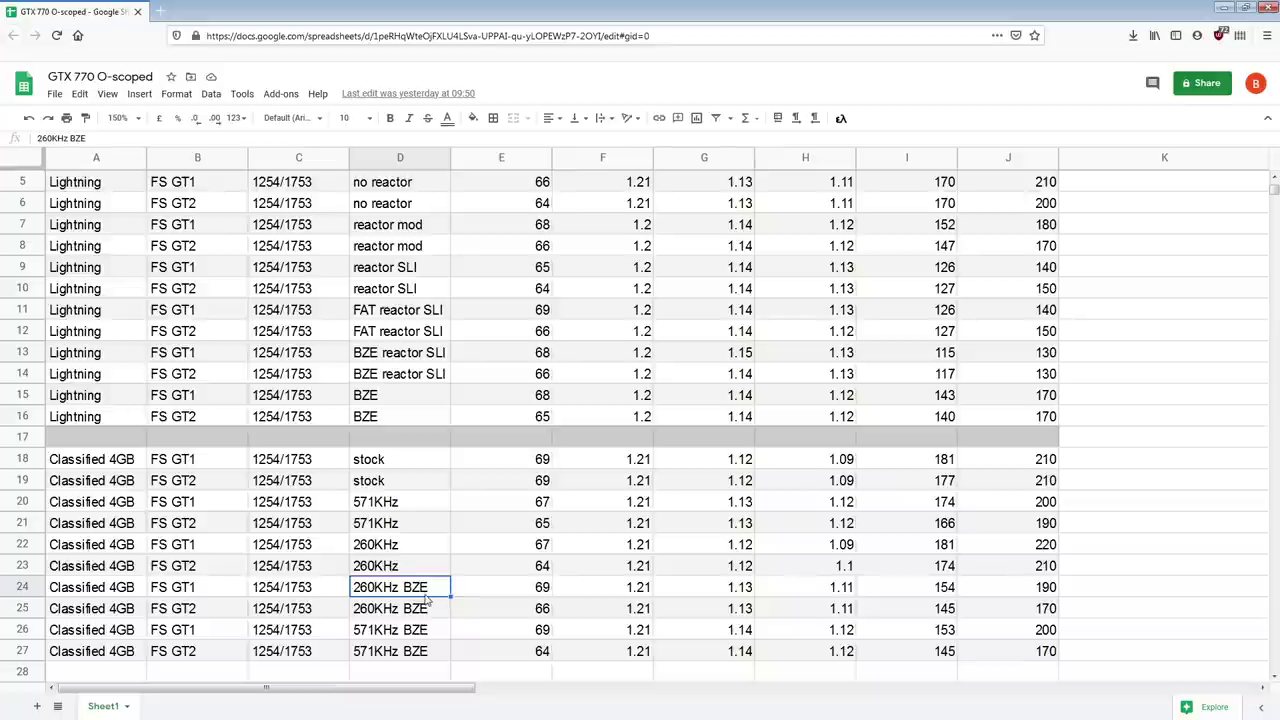
double_click(435, 588)
drag(404, 587, 458, 589)
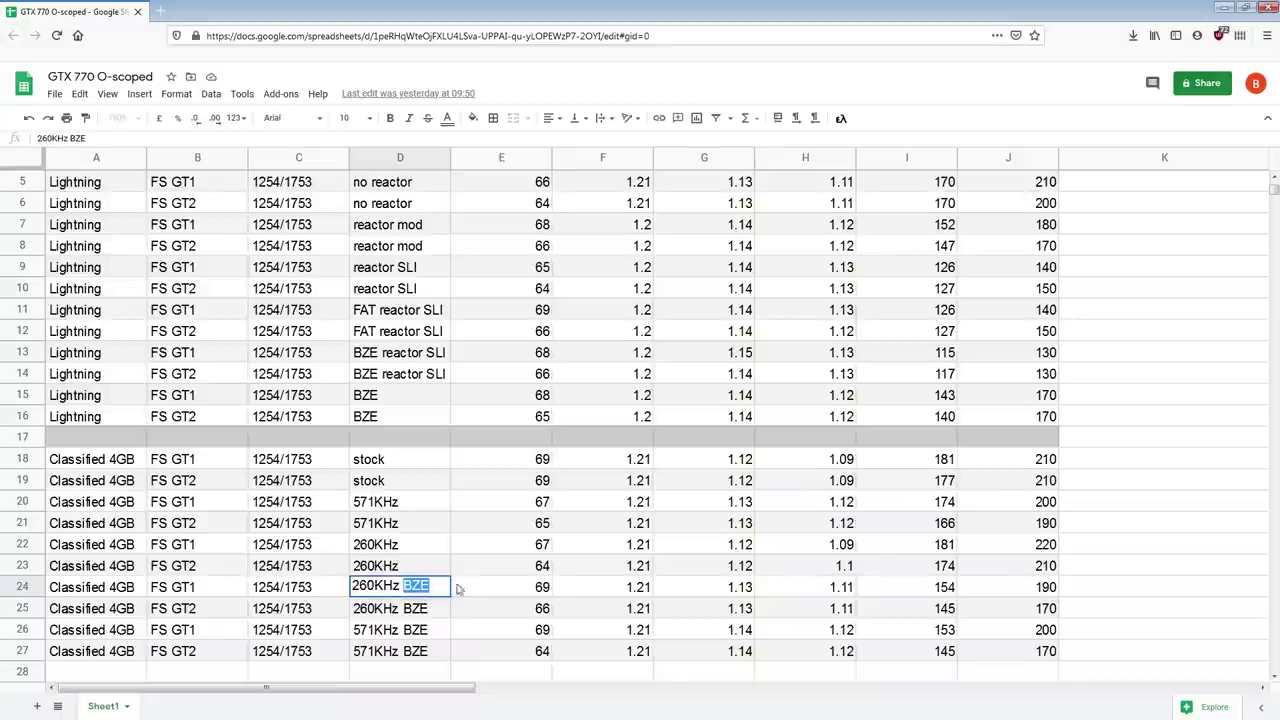
click(472, 610)
click(441, 592)
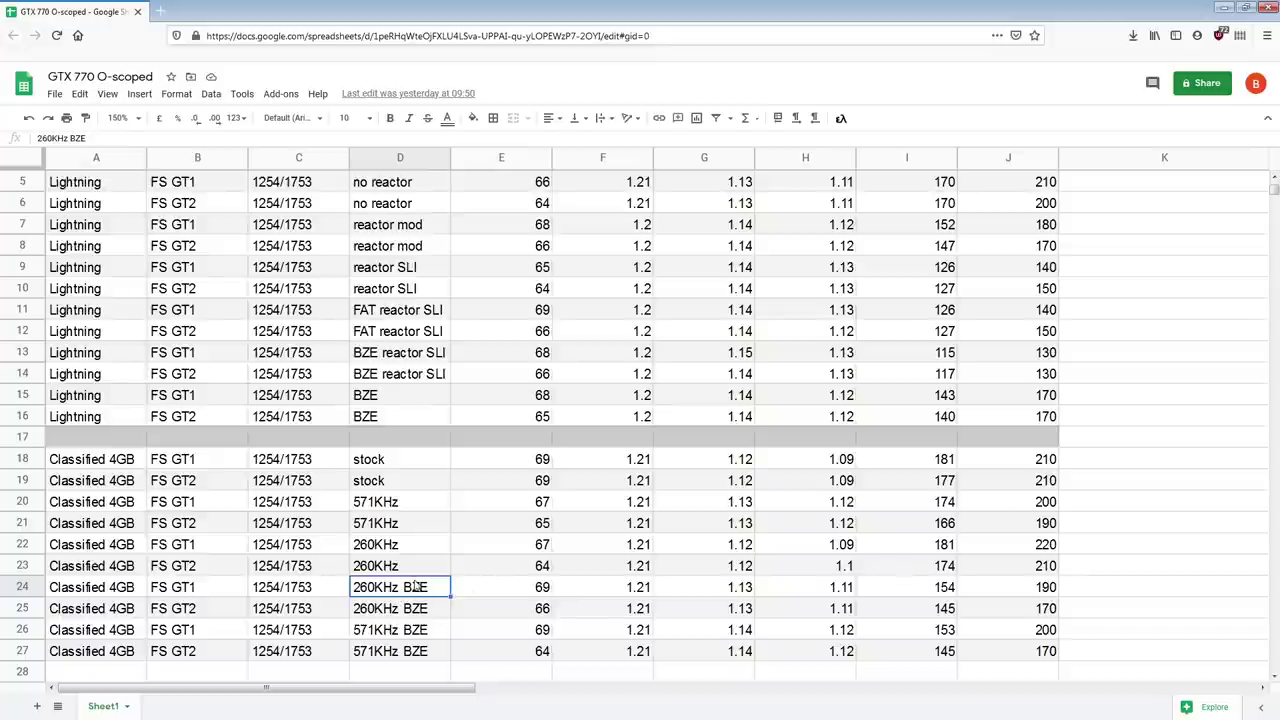
Step: Compare the Classified 4GB 260KHz BZE min AVG and min MIN voltages with the stock rows
drag(748, 592, 822, 608)
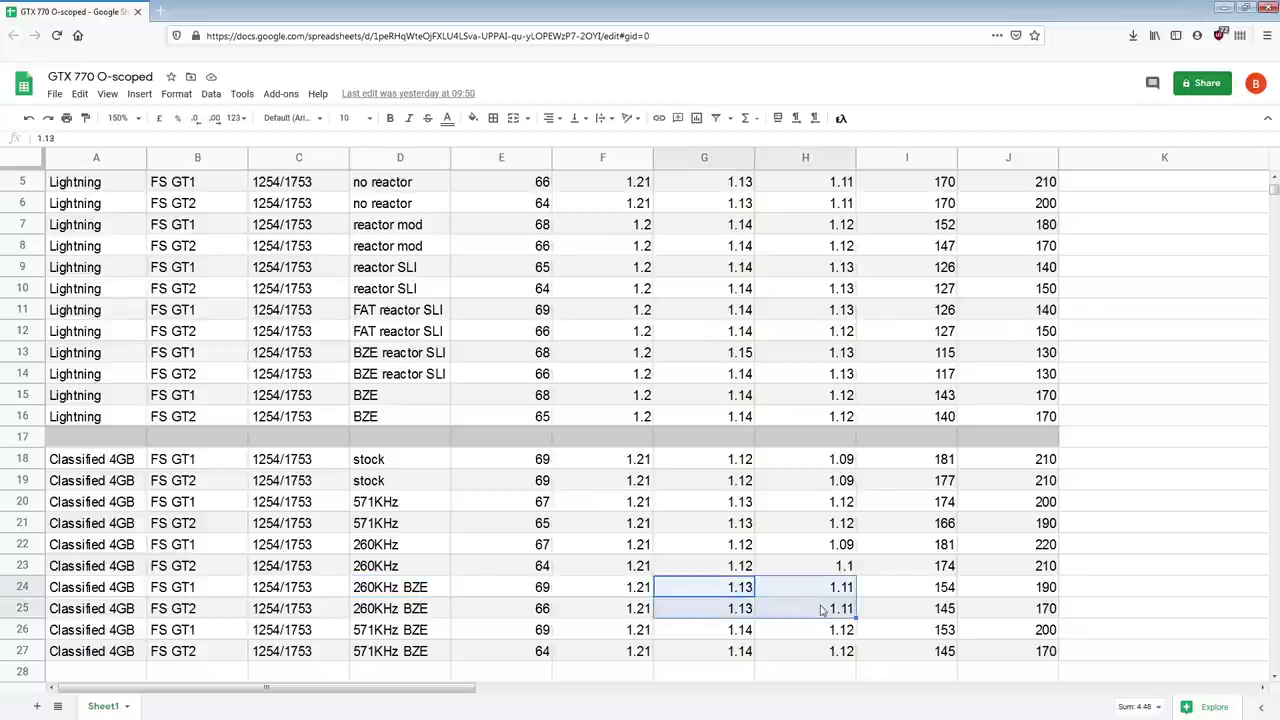
scroll(776, 577, up, 1)
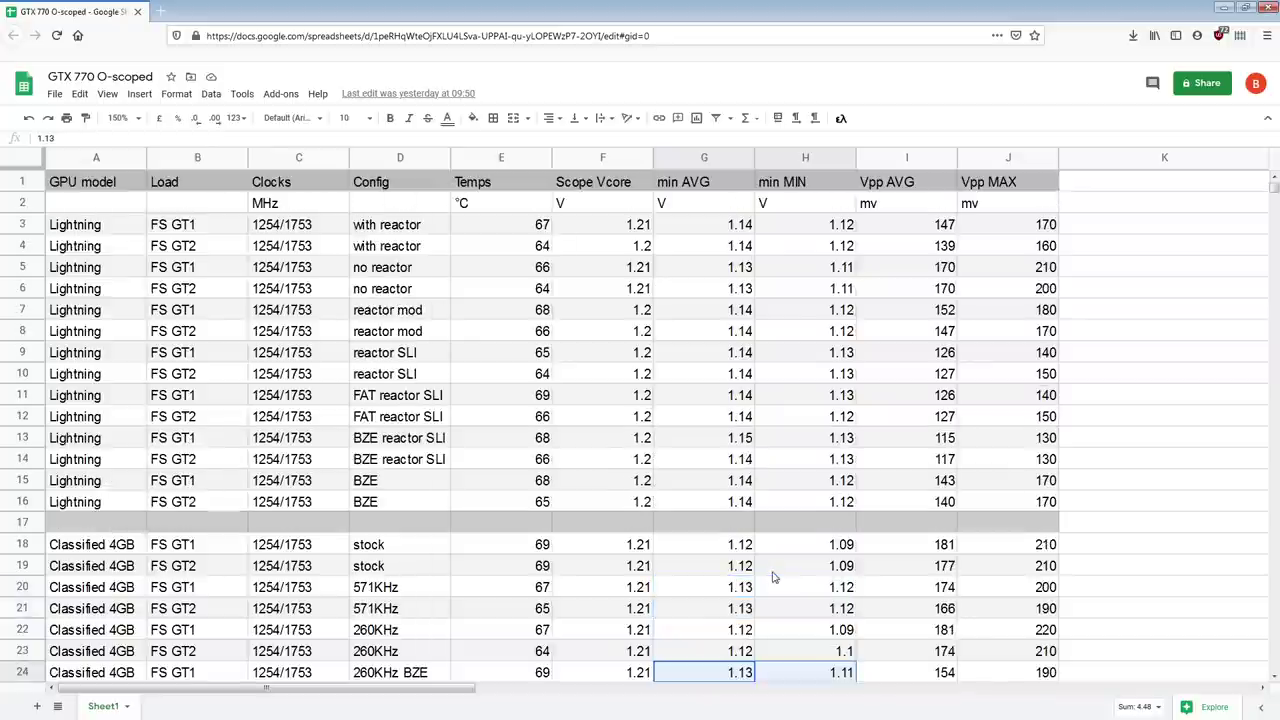
scroll(781, 447, down, 1)
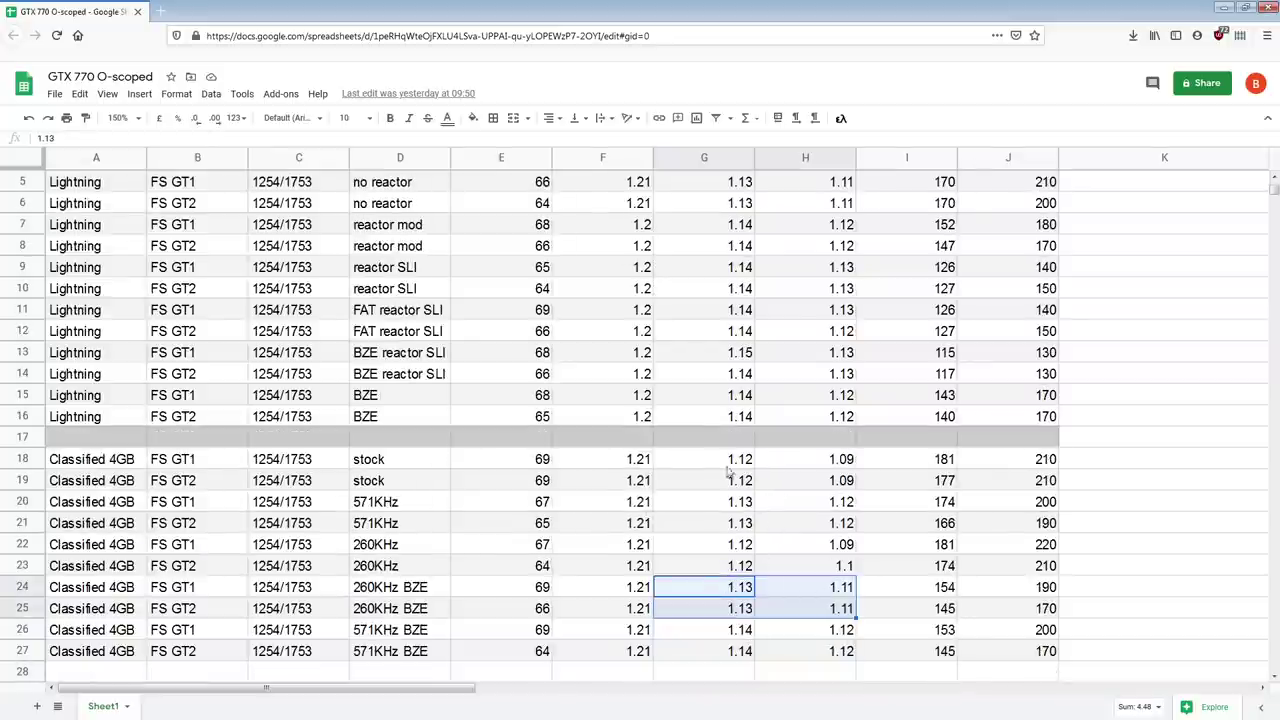
drag(745, 460, 783, 487)
drag(828, 588, 832, 615)
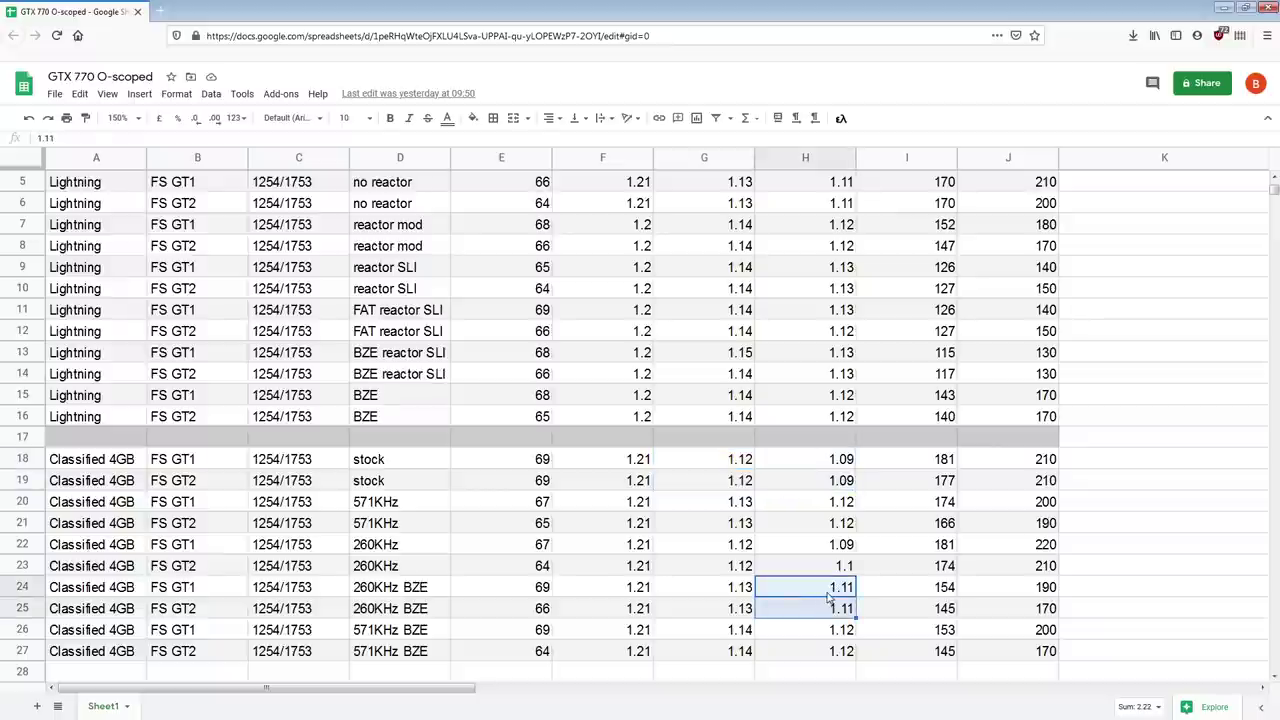
scroll(828, 597, up, 1)
scroll(828, 597, down, 1)
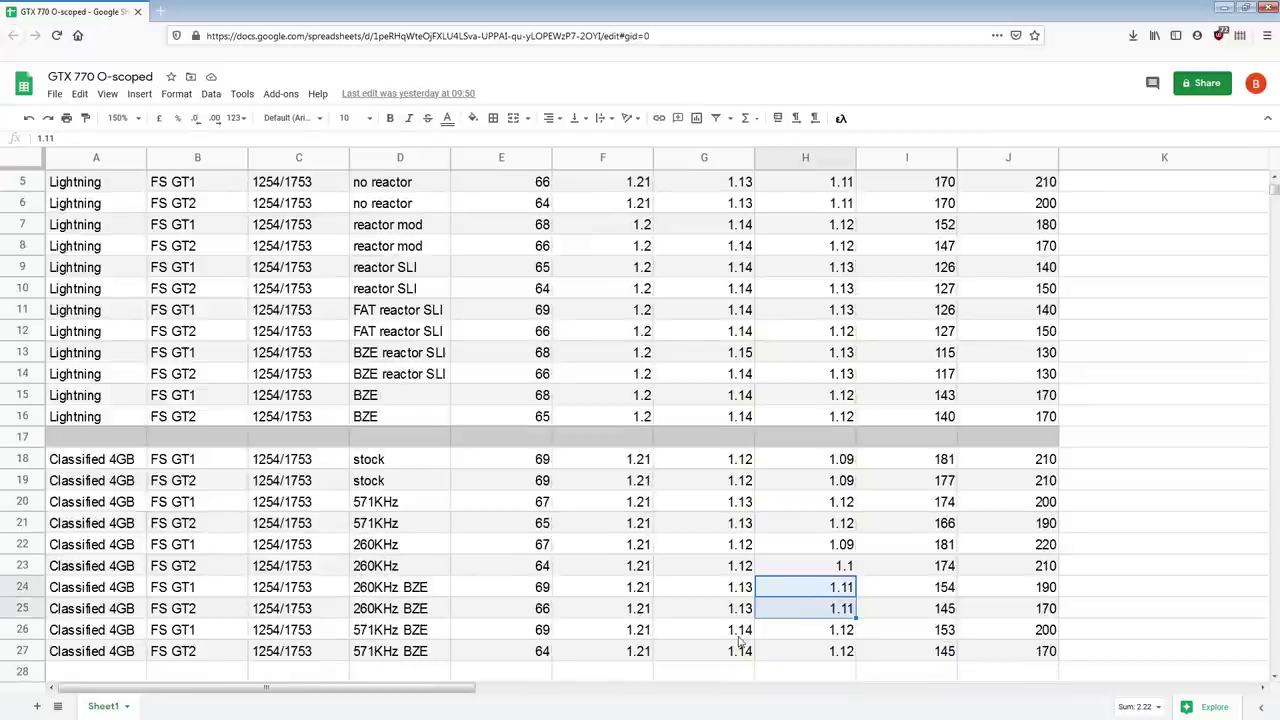
Step: Examine the Classified 4GB 571KHz BZE min AVG and min MIN voltages against the Lightning rows
drag(740, 636, 803, 657)
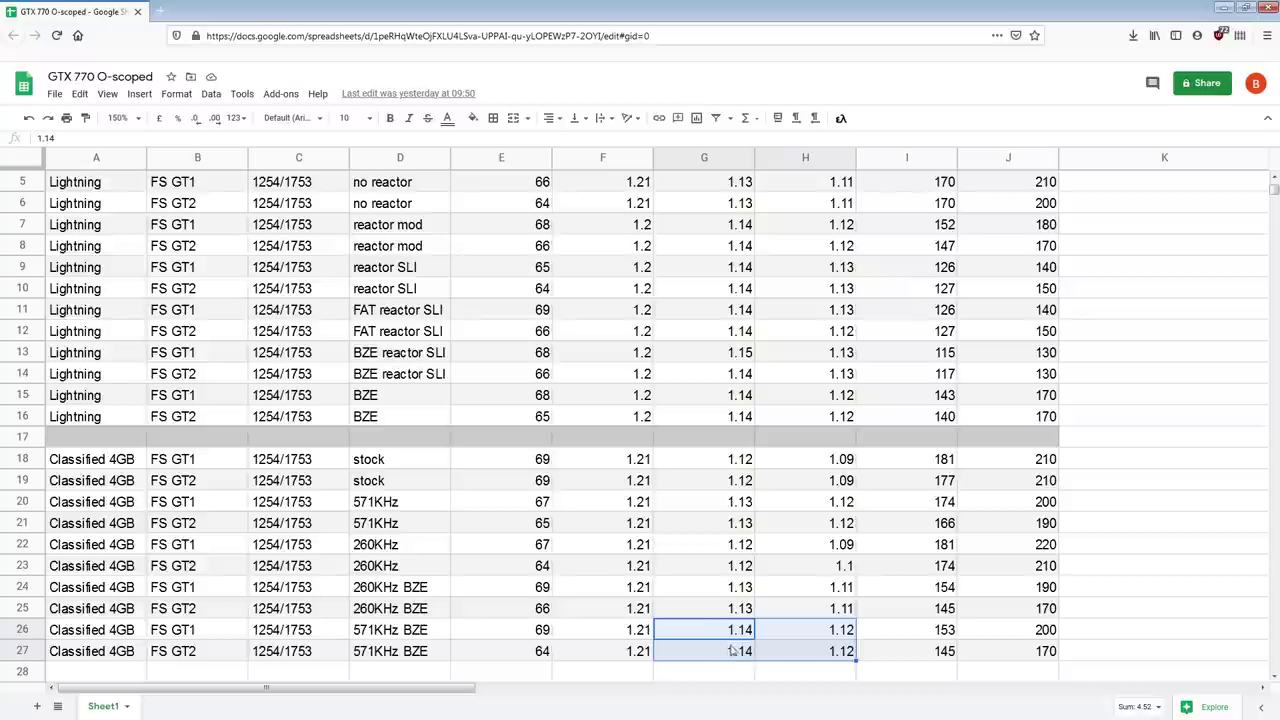
drag(740, 630, 735, 663)
scroll(736, 665, up, 2)
scroll(736, 665, down, 2)
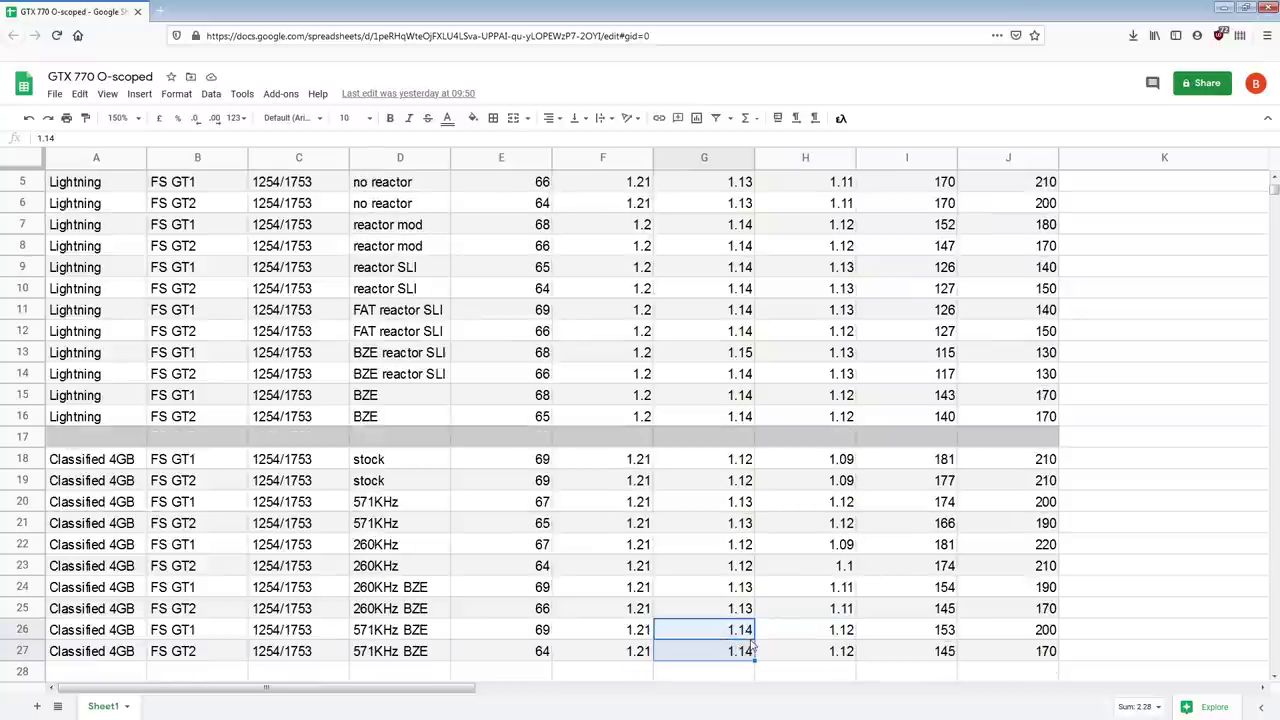
drag(813, 656, 806, 637)
scroll(810, 645, up, 2)
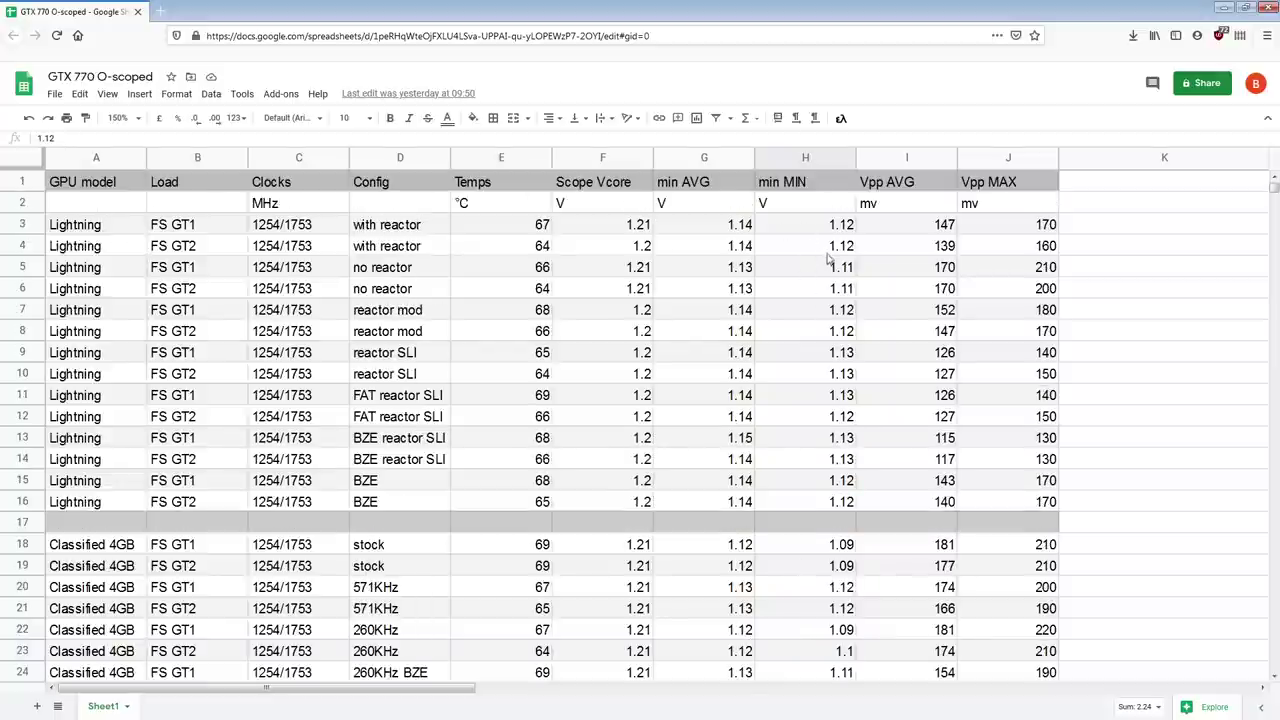
scroll(894, 331, down, 4)
scroll(755, 562, up, 4)
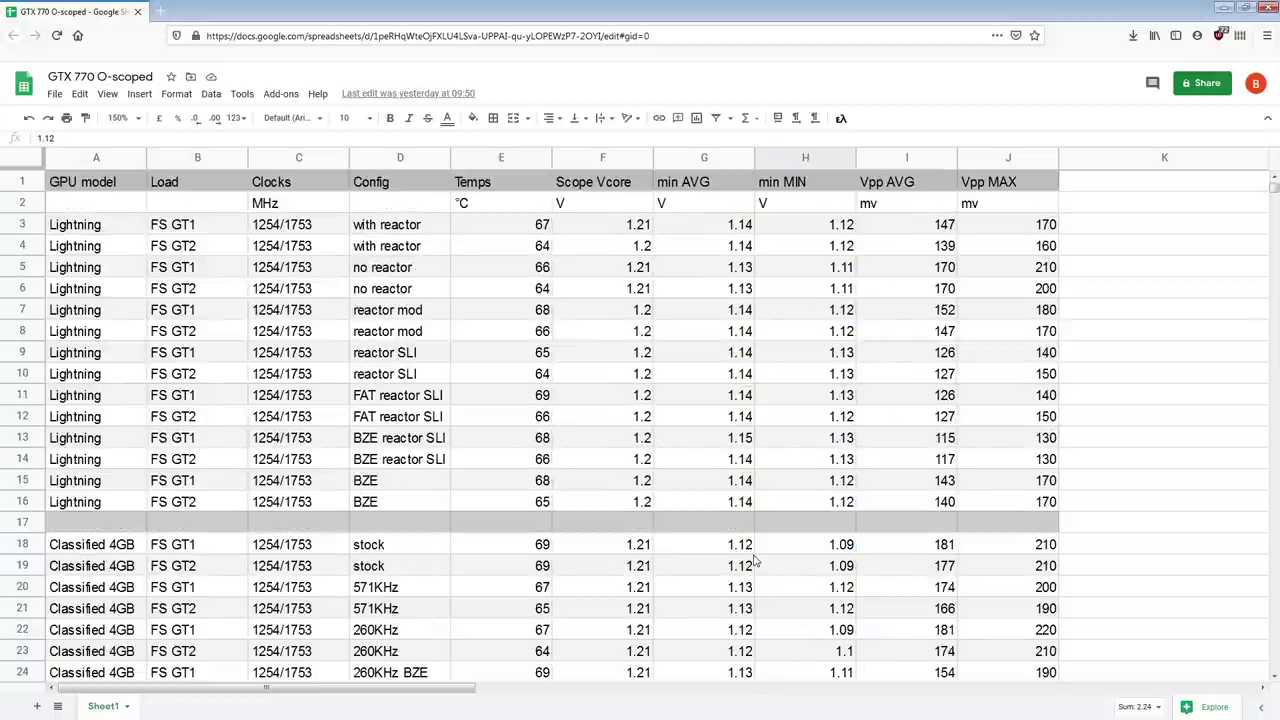
scroll(755, 562, down, 2)
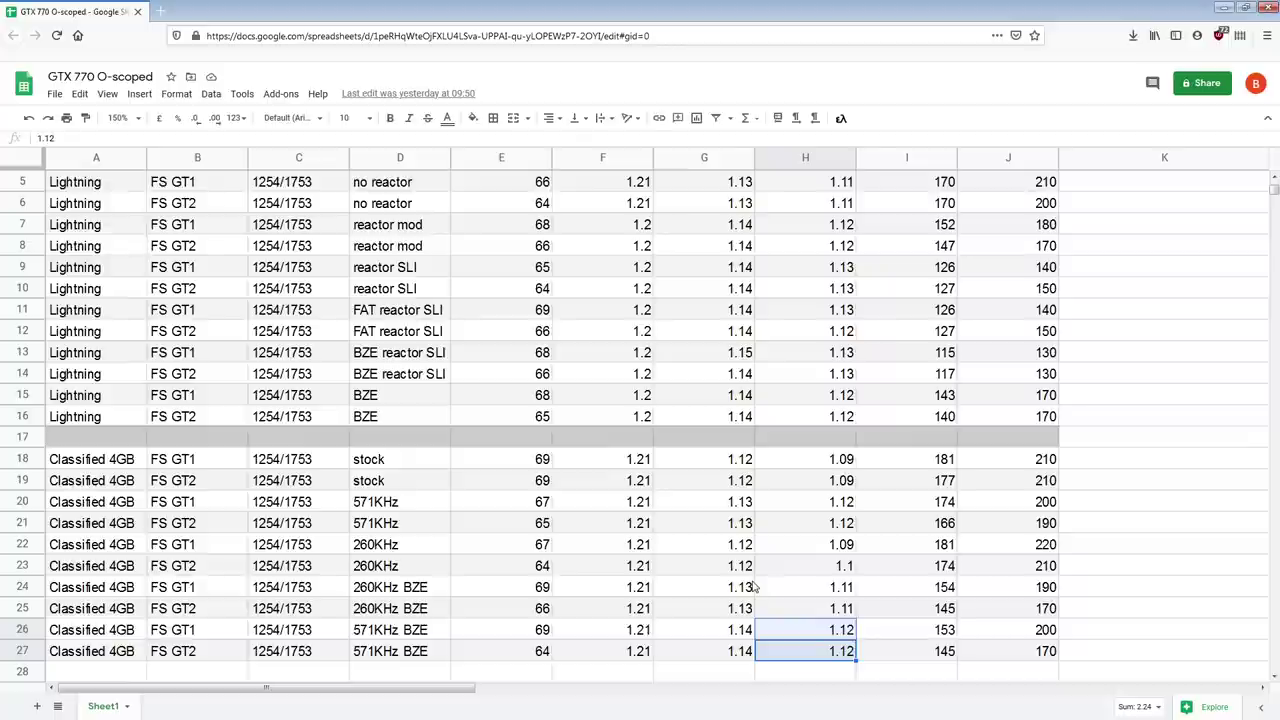
scroll(758, 585, up, 2)
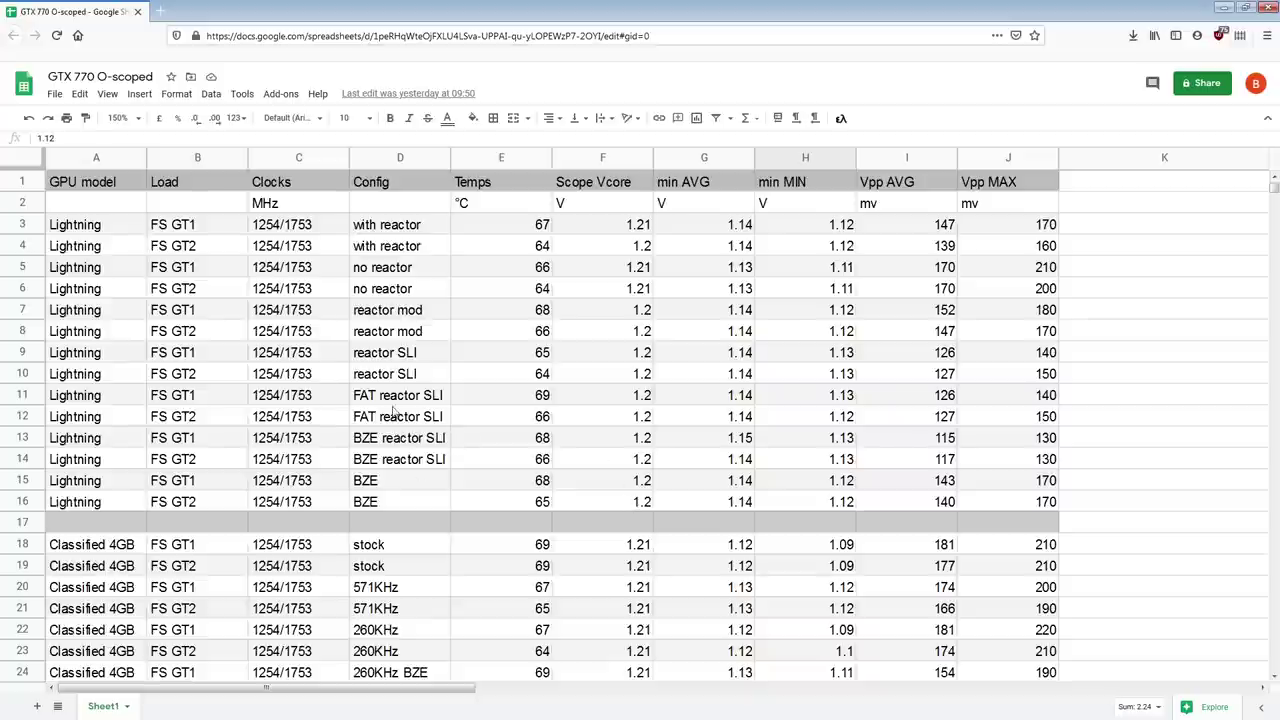
Step: Compare the Lightning's FAT reactor SLI and BZE reactor SLI rows on min AVG, min MIN and Vpp AVG
drag(394, 406, 834, 458)
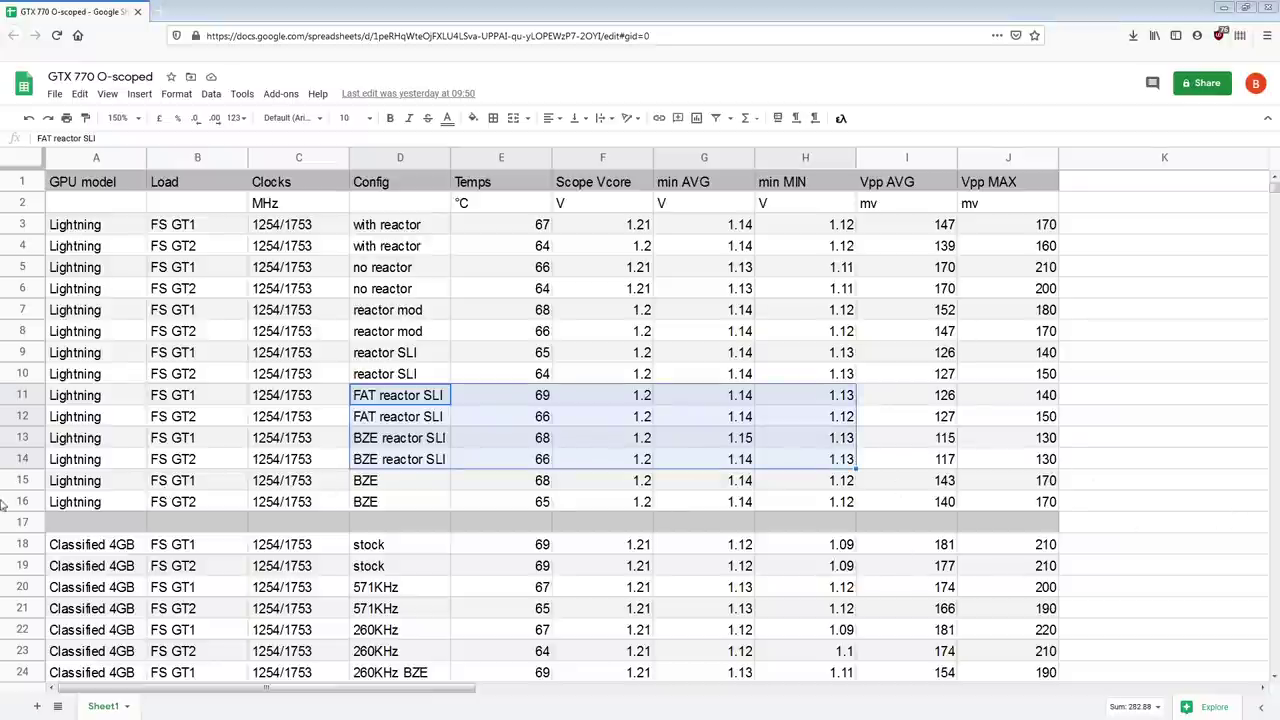
click(522, 460)
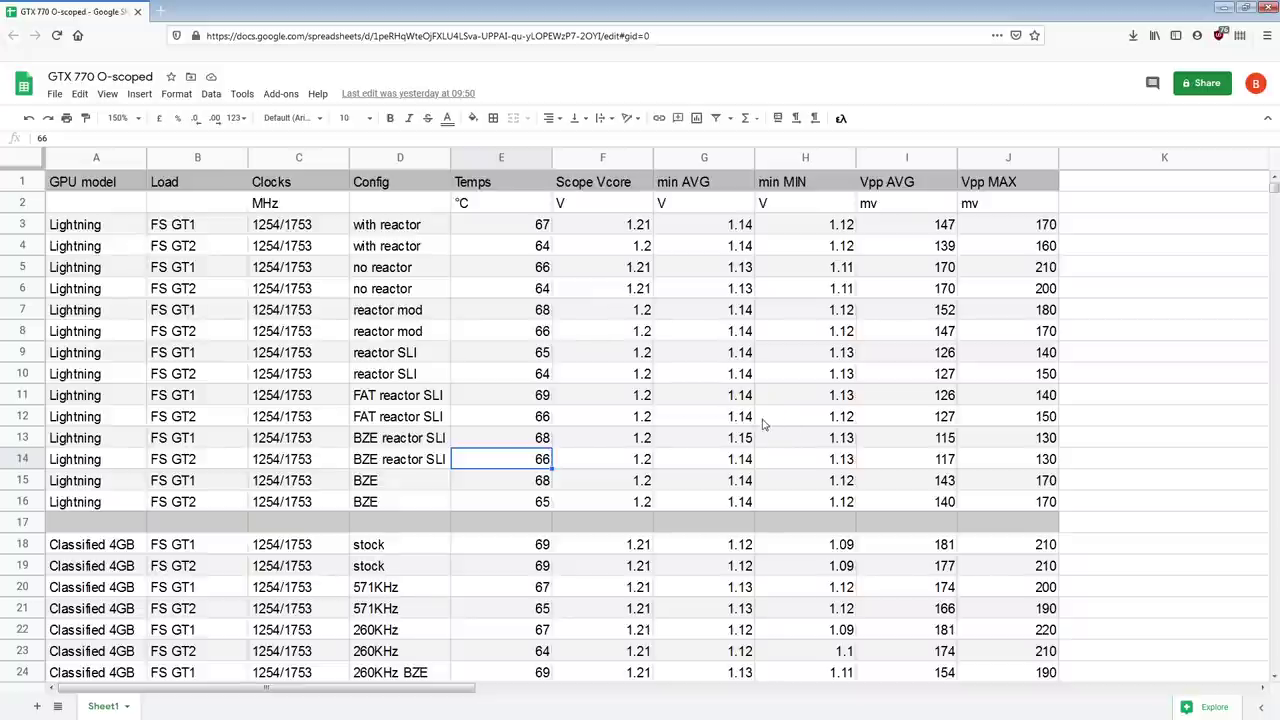
mouse_move(806, 404)
mouse_down()
mouse_move(803, 432)
mouse_move(817, 423)
mouse_up()
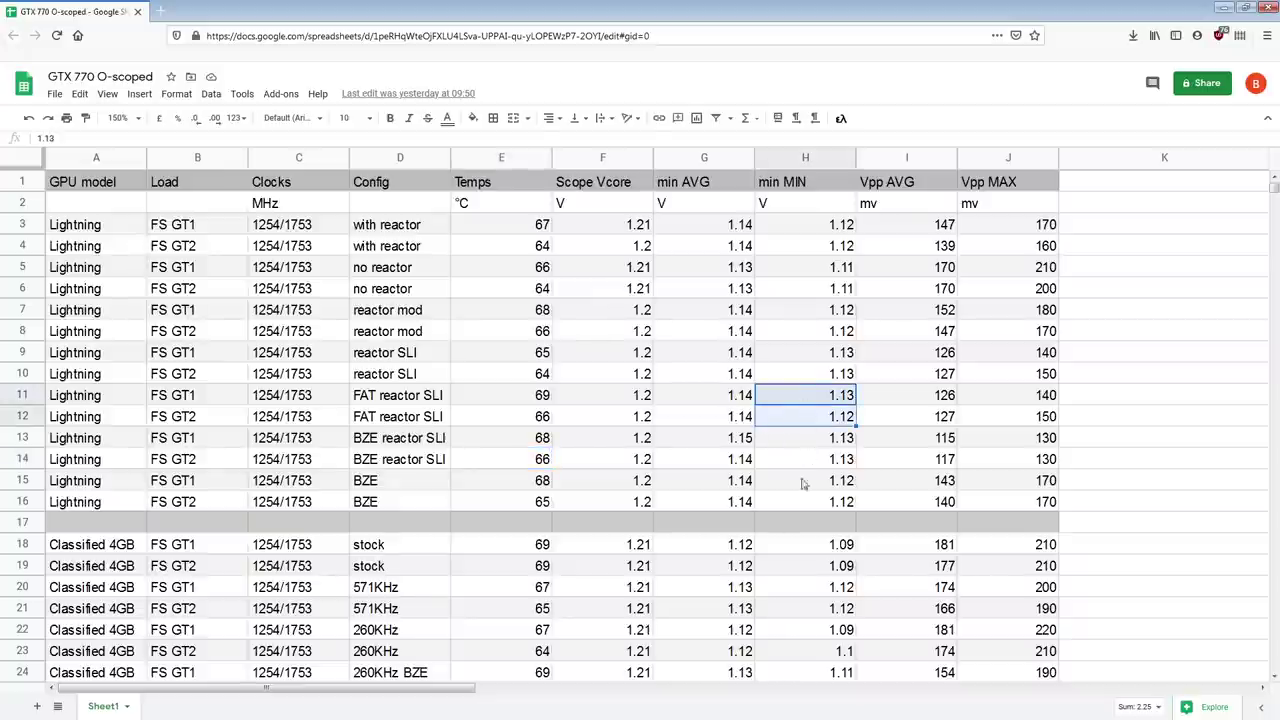
drag(712, 442, 812, 467)
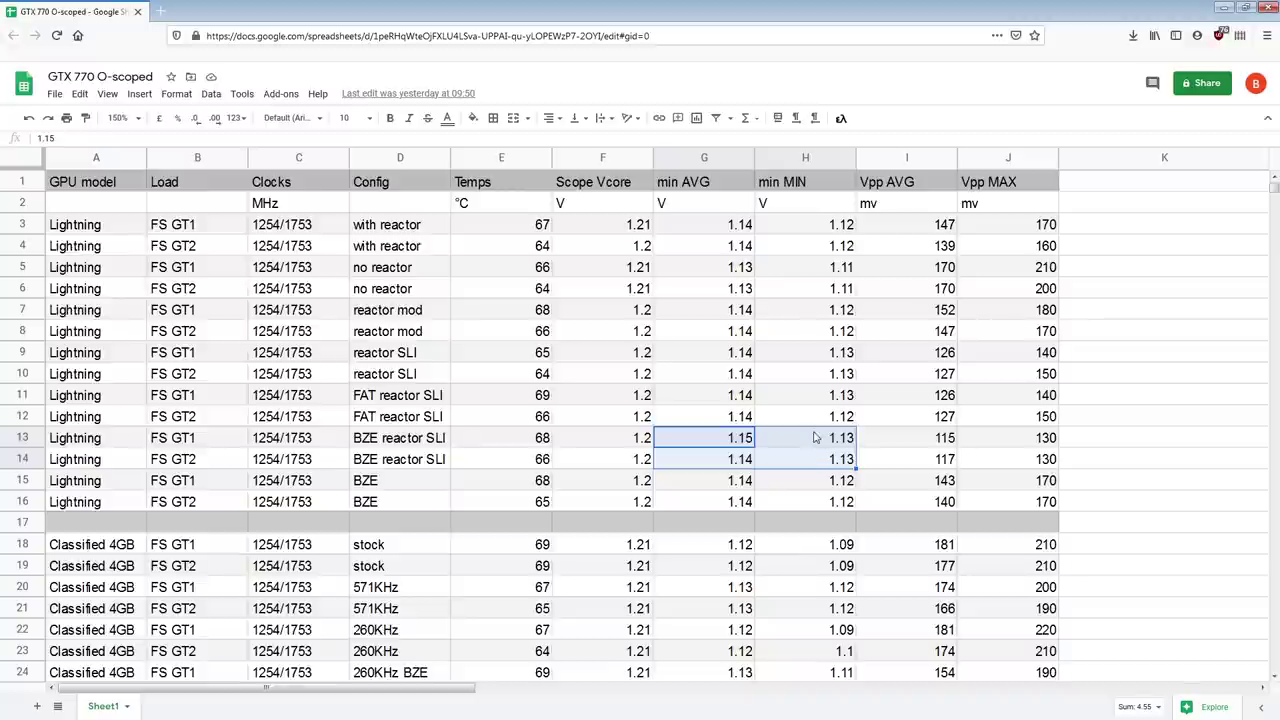
click(928, 444)
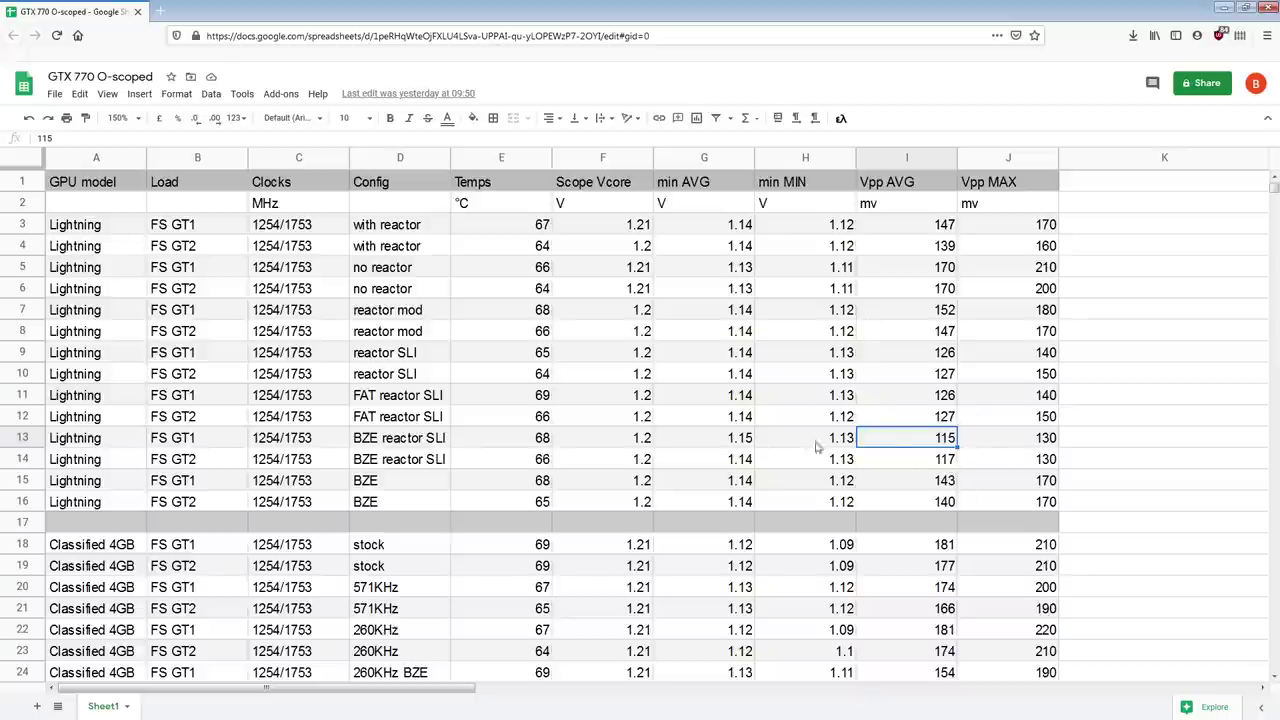
drag(826, 400, 830, 461)
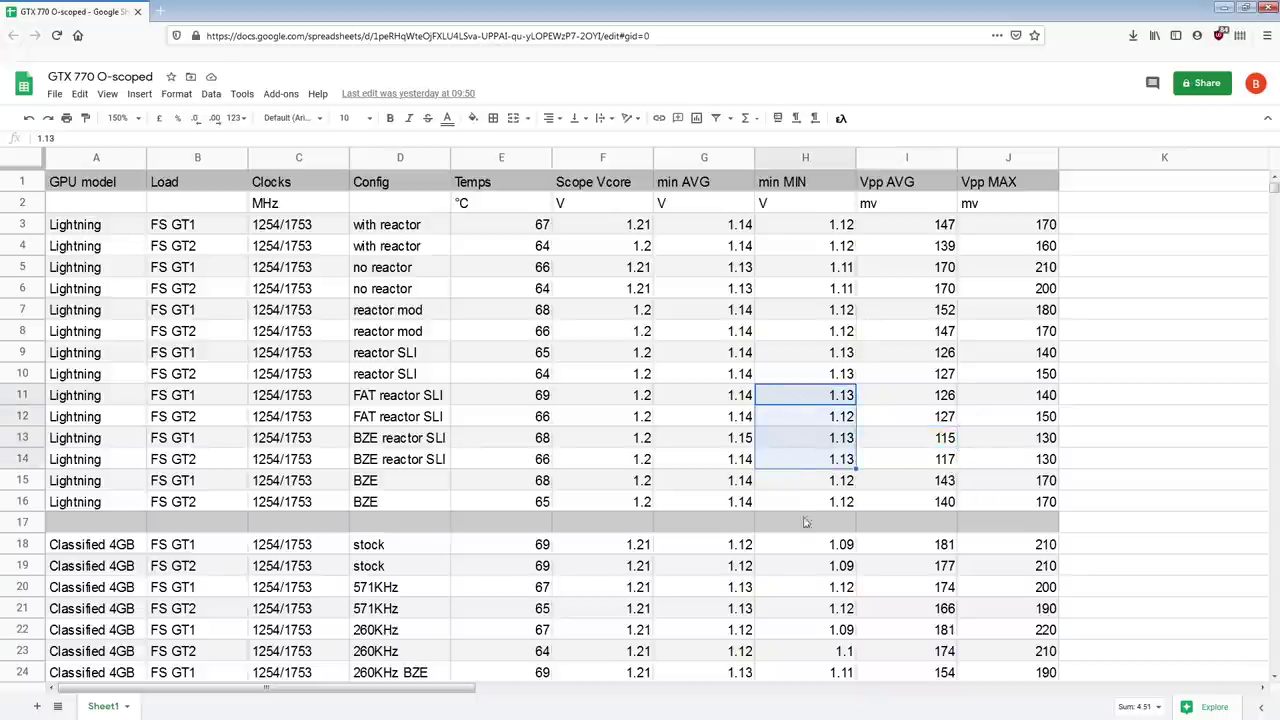
Step: Examine the Lightning's Scope Vcore from the reactor mod rows through the BZE rows against the Classified 4GB rows
scroll(805, 522, down, 2)
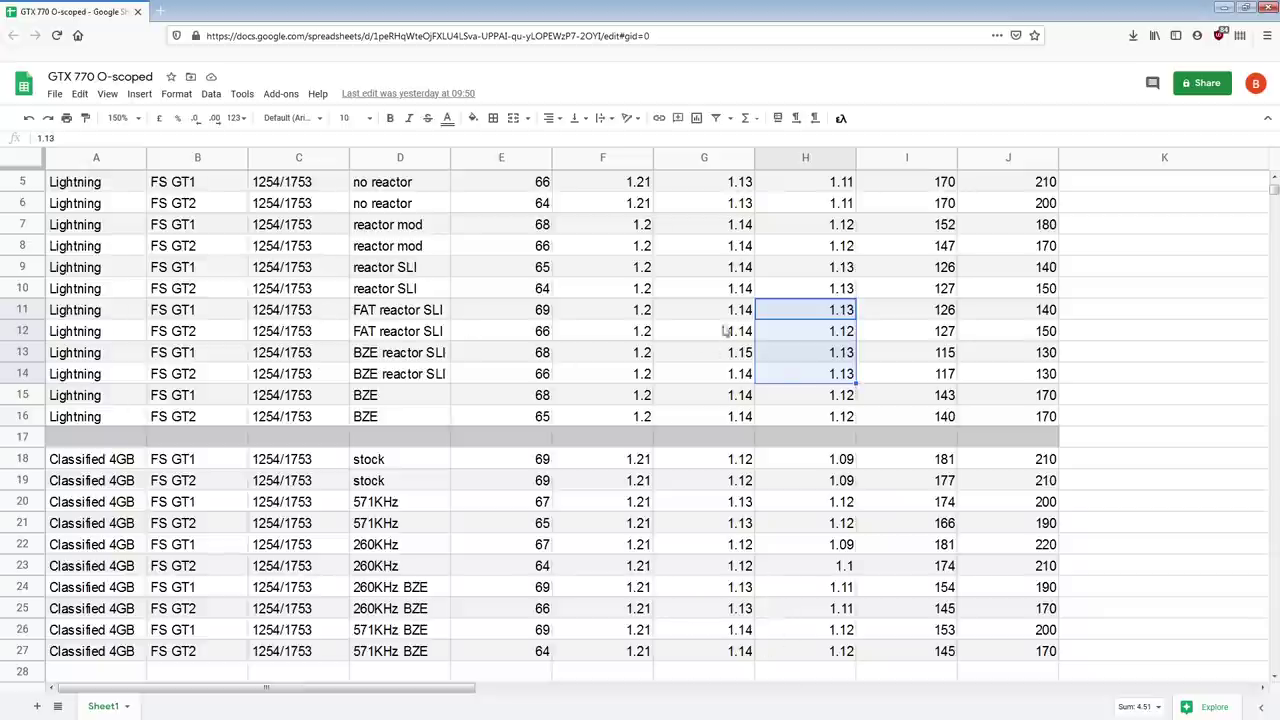
click(627, 319)
key(ctrl+shift+Down)
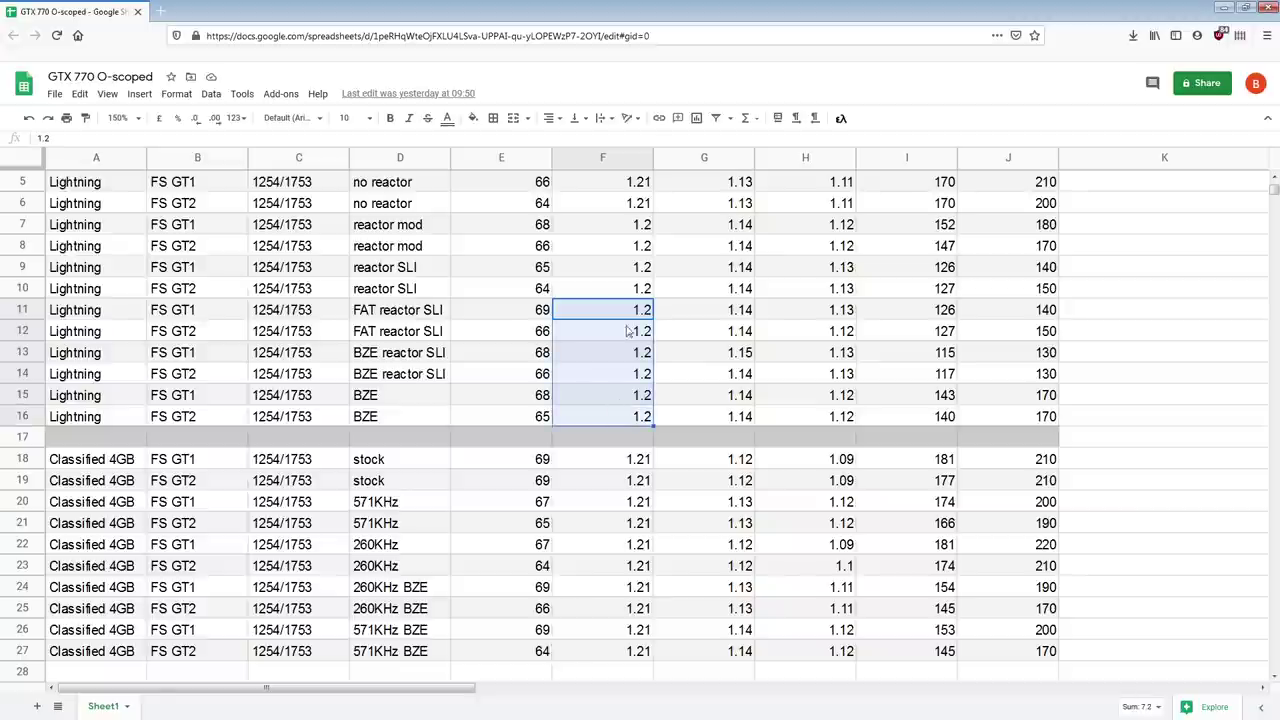
scroll(670, 360, up, 2)
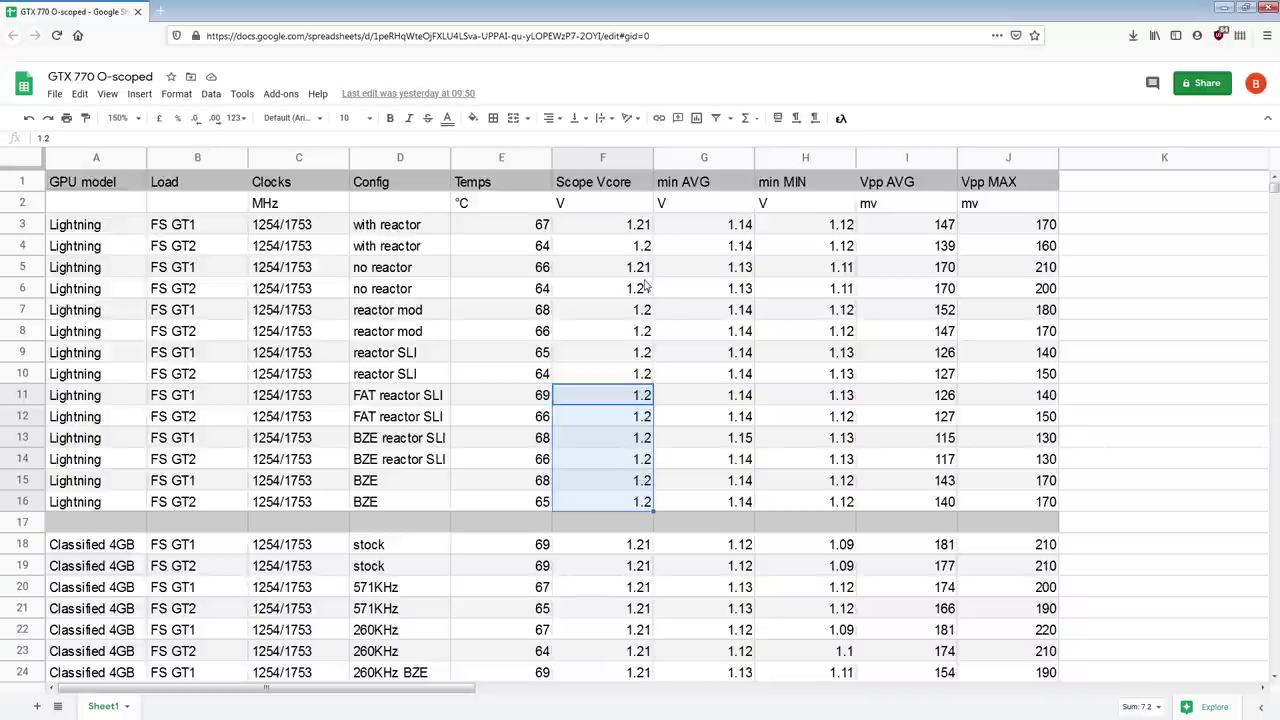
drag(645, 310, 640, 480)
scroll(636, 487, down, 2)
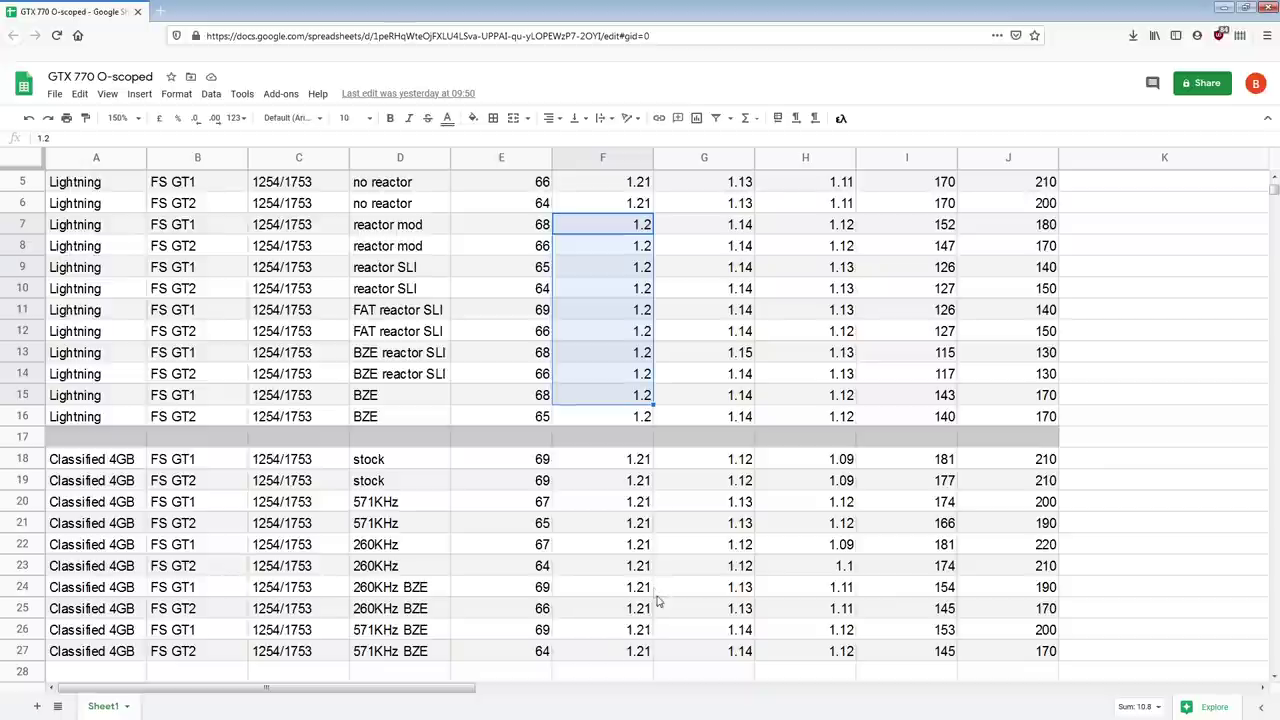
Step: Compare Scope Vcore and min MIN between the Lightning's BZE reactor SLI rows and the Classified 4GB 571KHz BZE rows
click(1110, 505)
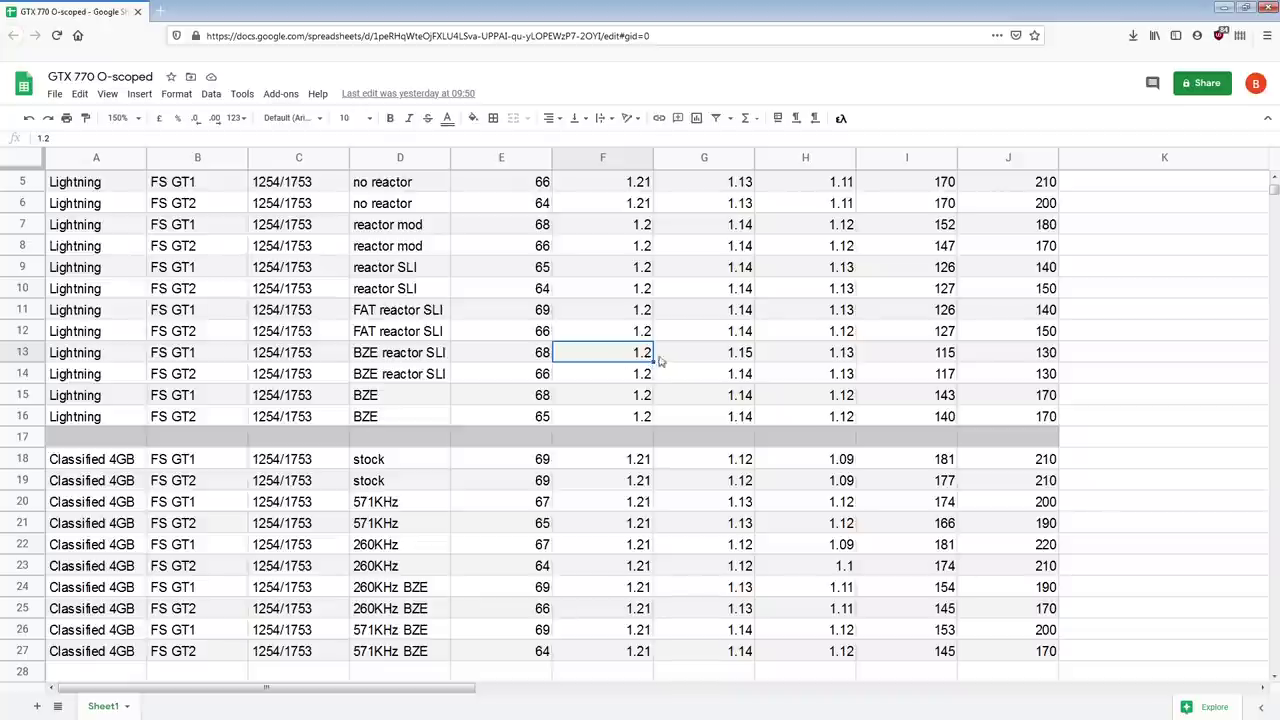
click(825, 355)
drag(652, 607, 797, 627)
click(640, 638)
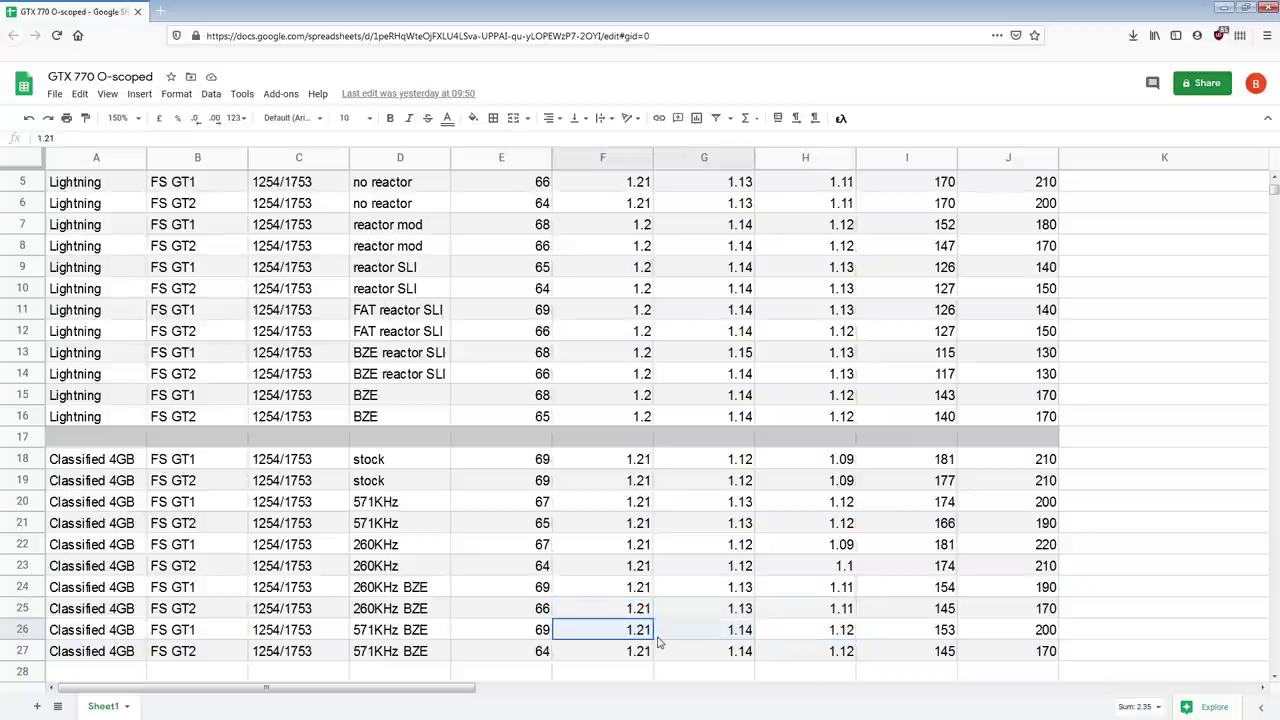
click(819, 637)
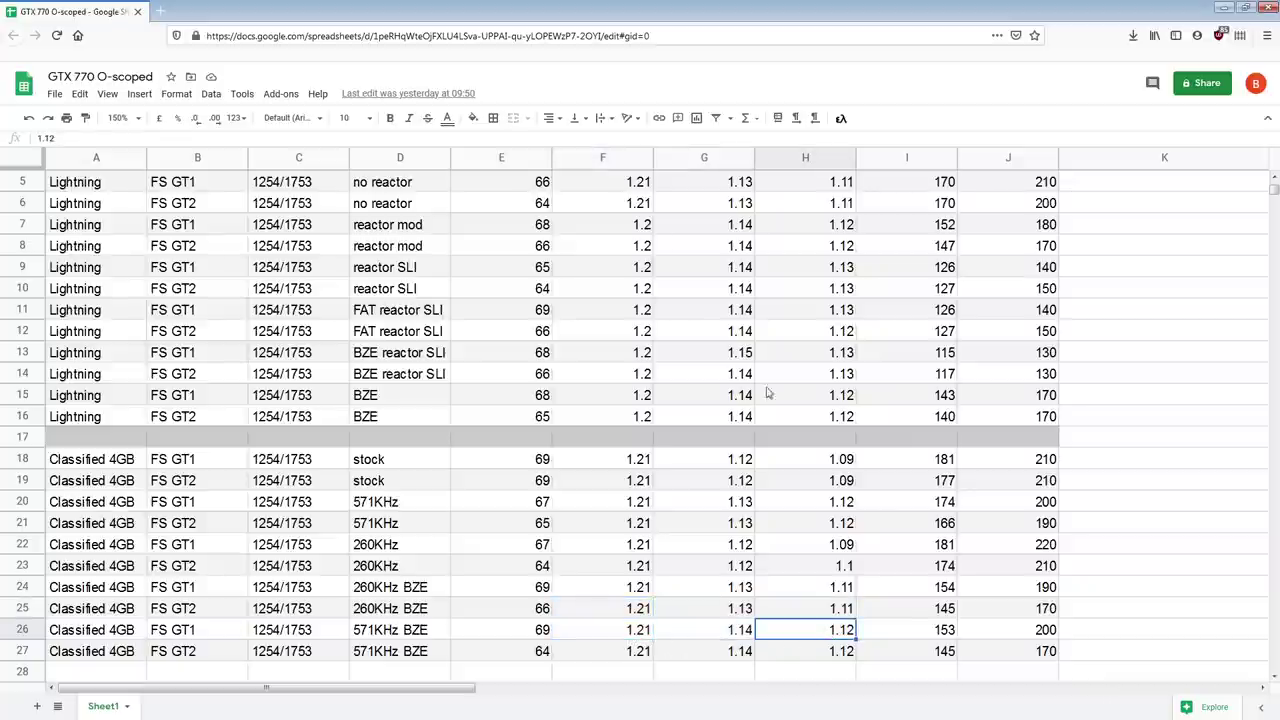
click(641, 380)
click(828, 378)
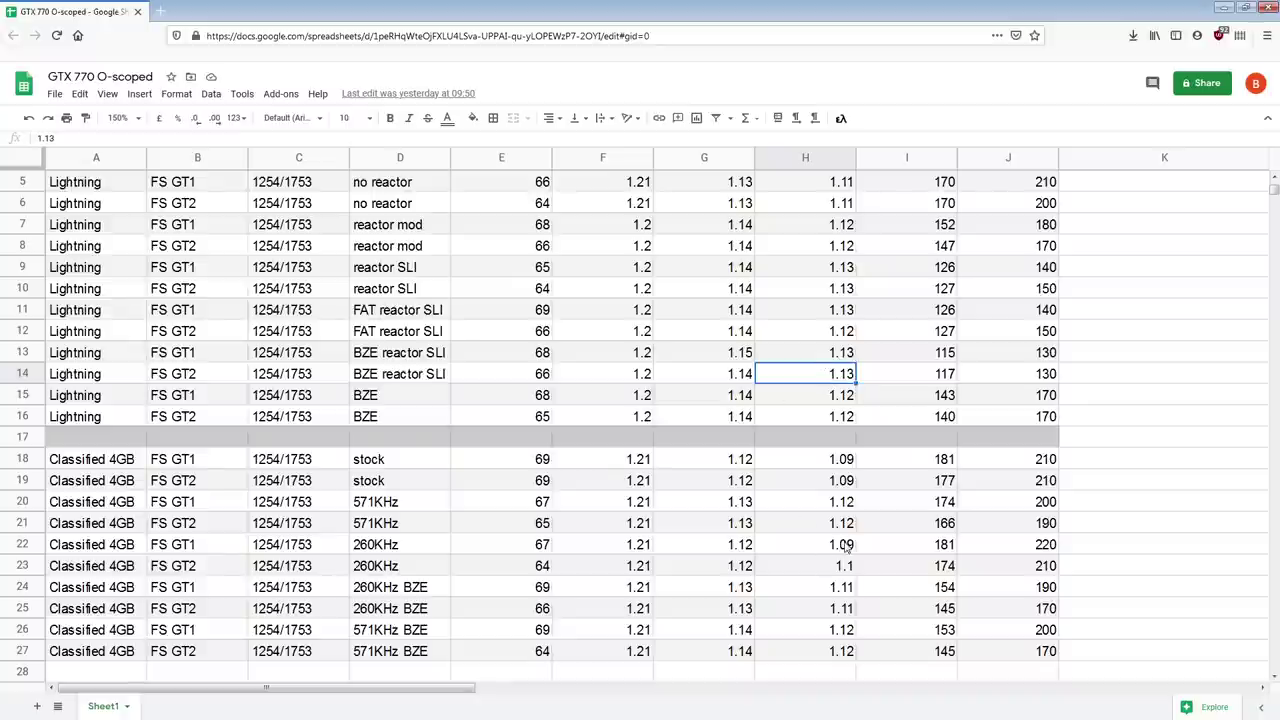
scroll(845, 548, up, 2)
scroll(826, 540, down, 4)
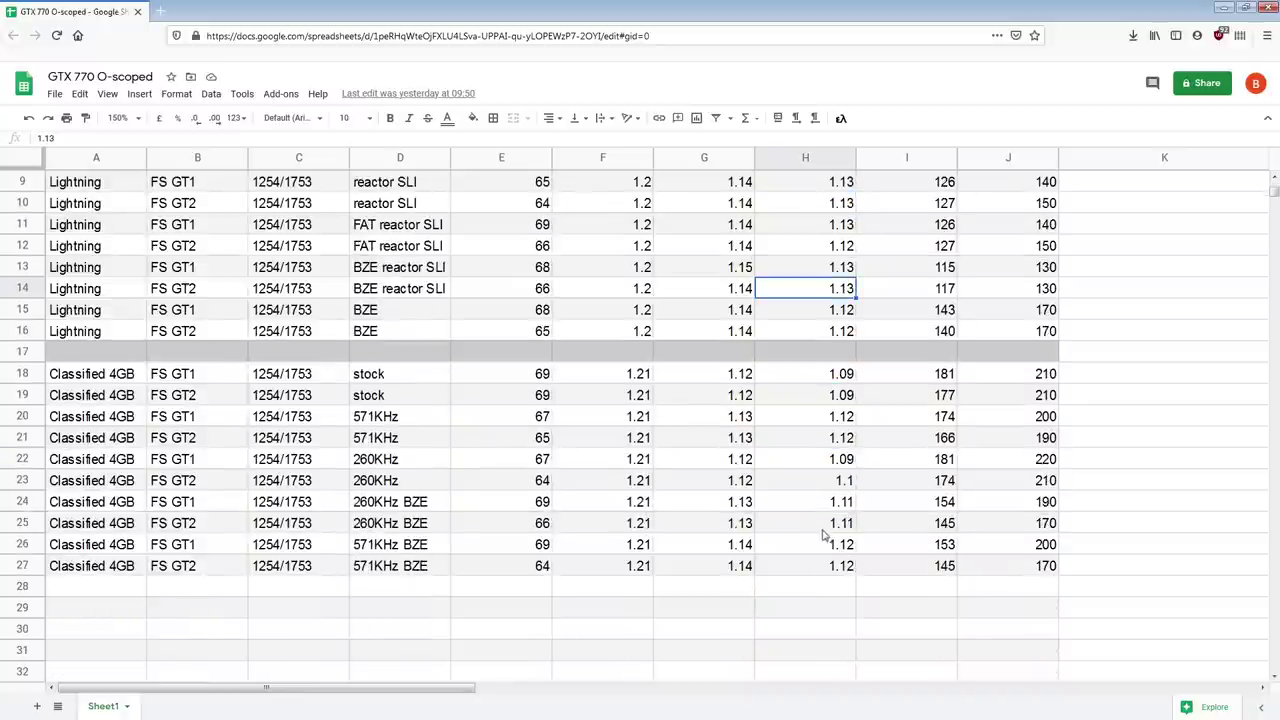